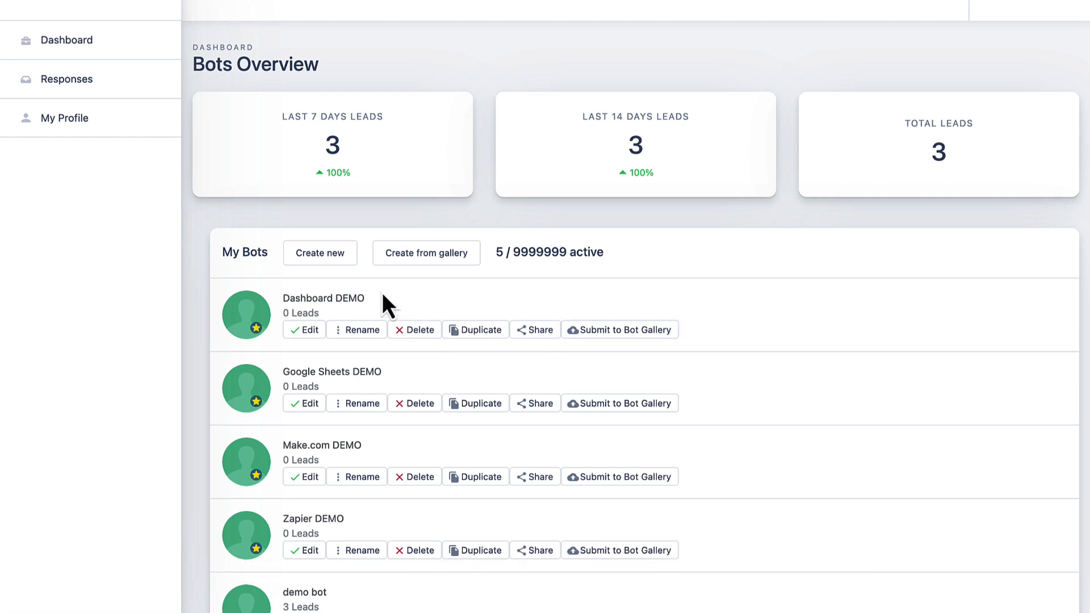
# Step: Create a new bot named "demo bot" and proceed to its editor
pyautogui.click(341, 264)
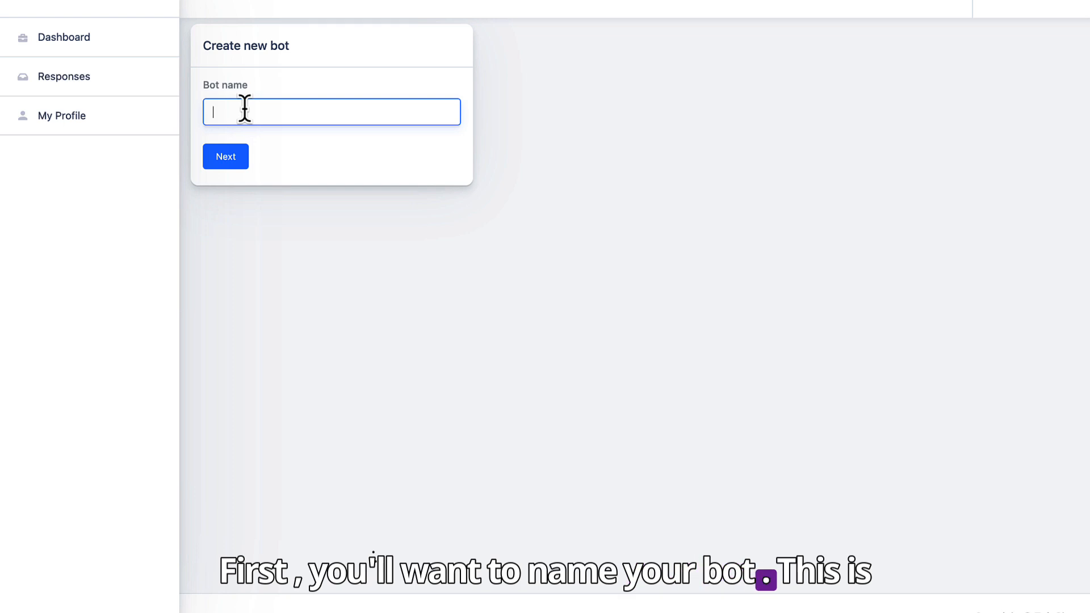
pyautogui.write('demo bot')
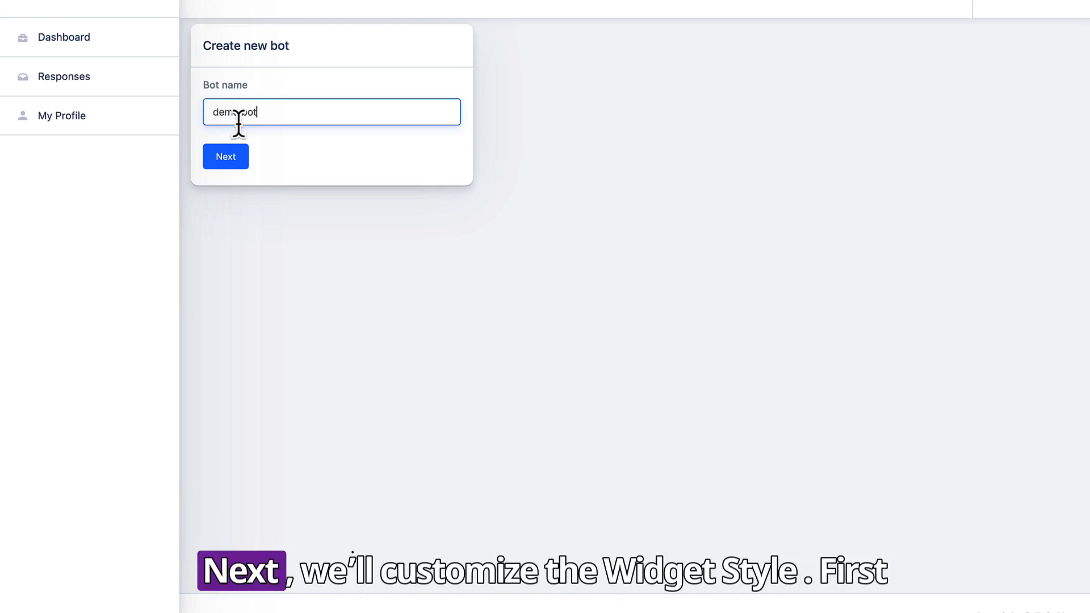
pyautogui.click(223, 159)
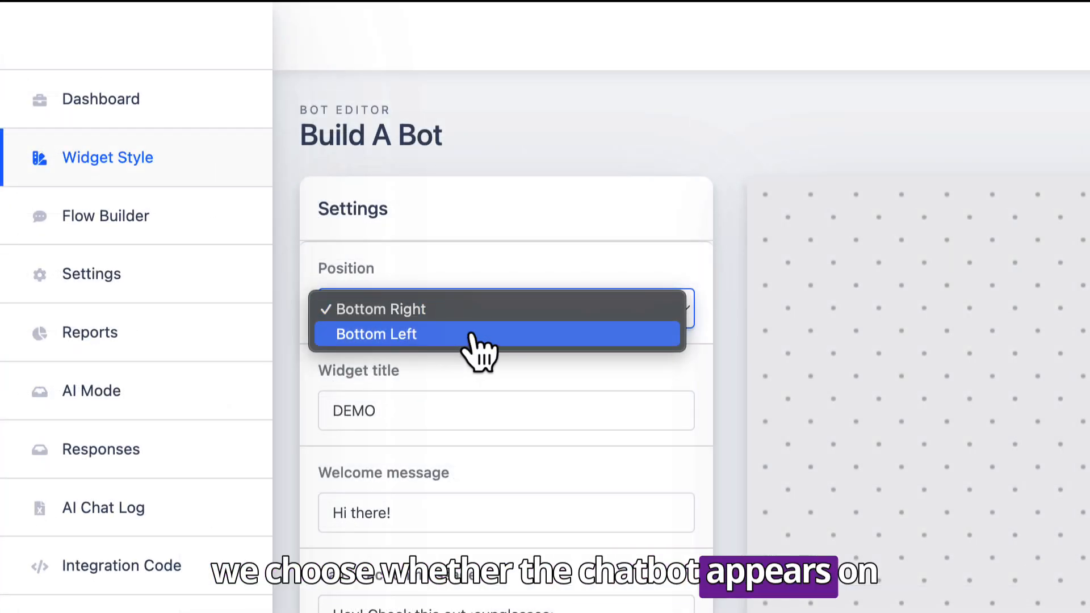
# Step: Set the widget position to Bottom Right and check the welcome message in the chat preview
pyautogui.click(489, 309)
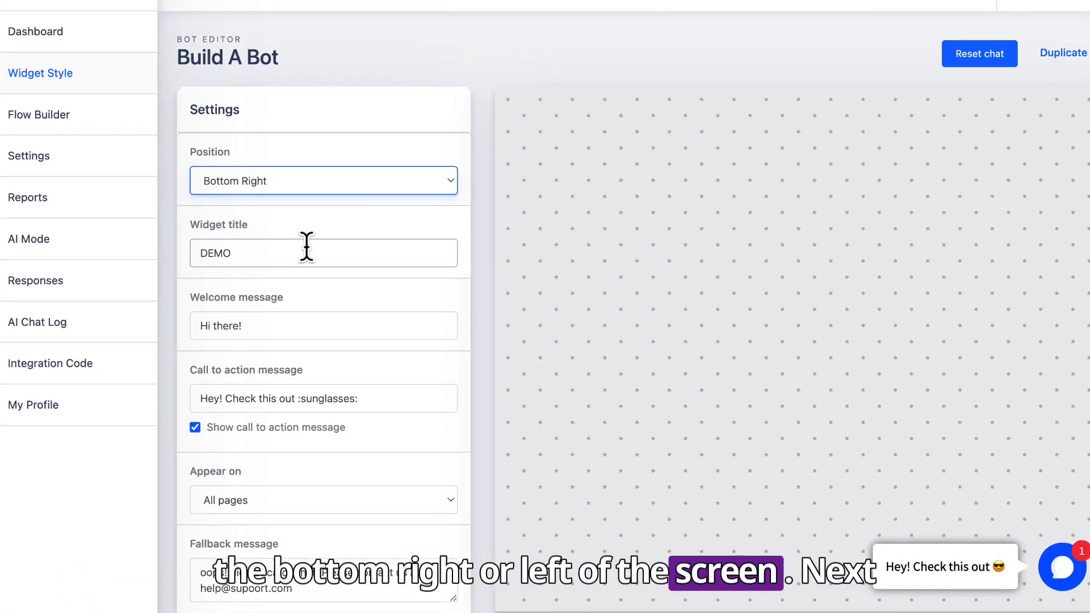
pyautogui.click(1062, 567)
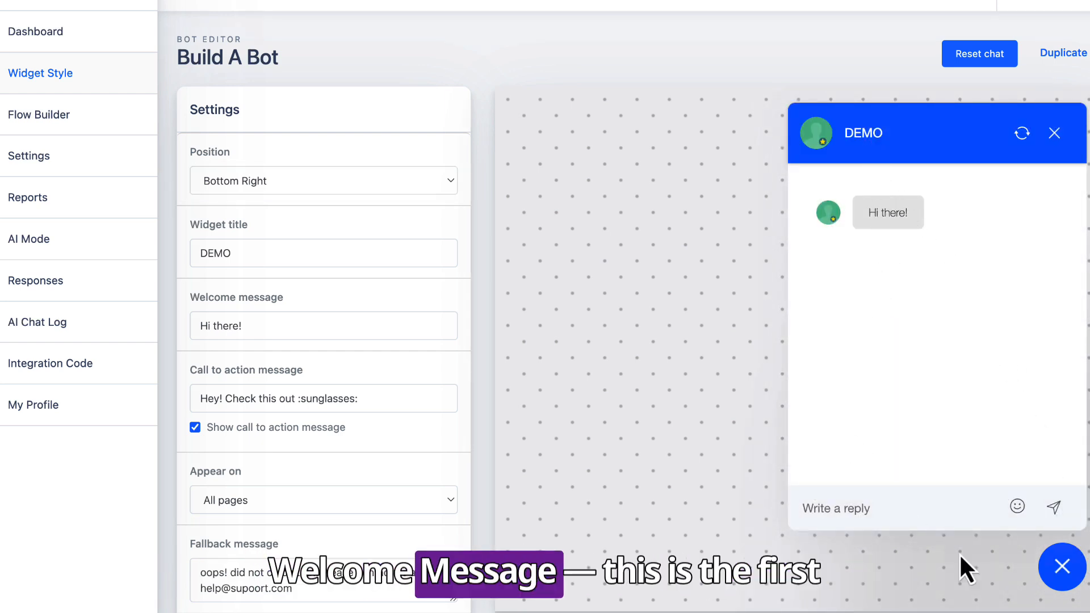
pyautogui.click(1044, 579)
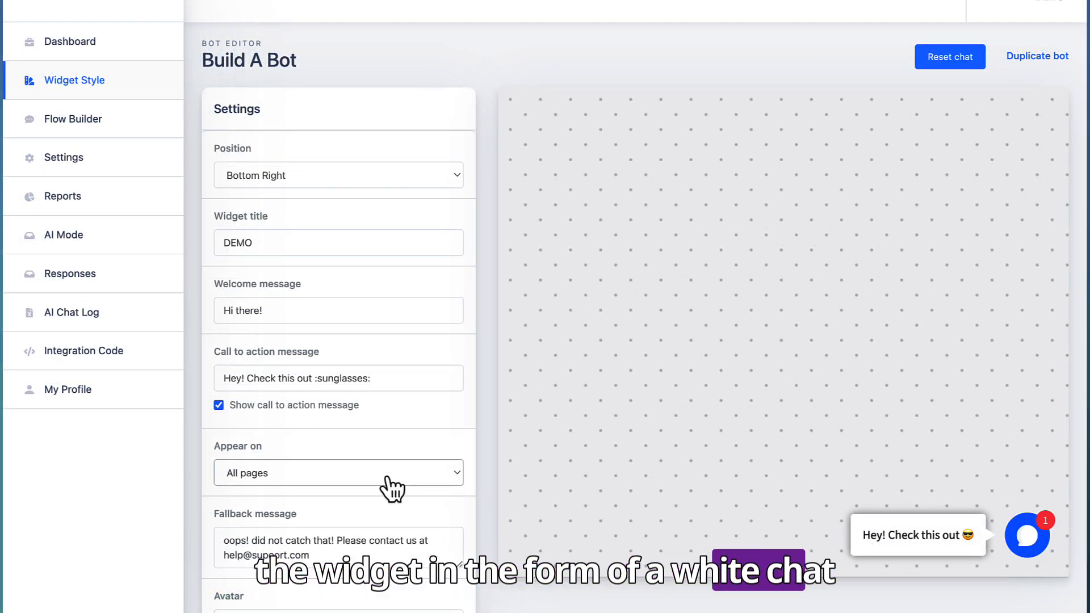
# Step: Set the widget to appear on specific pages, leaving the URL filter empty
pyautogui.scroll(-2, 389, 487)
pyautogui.scroll(-2, 390, 487)
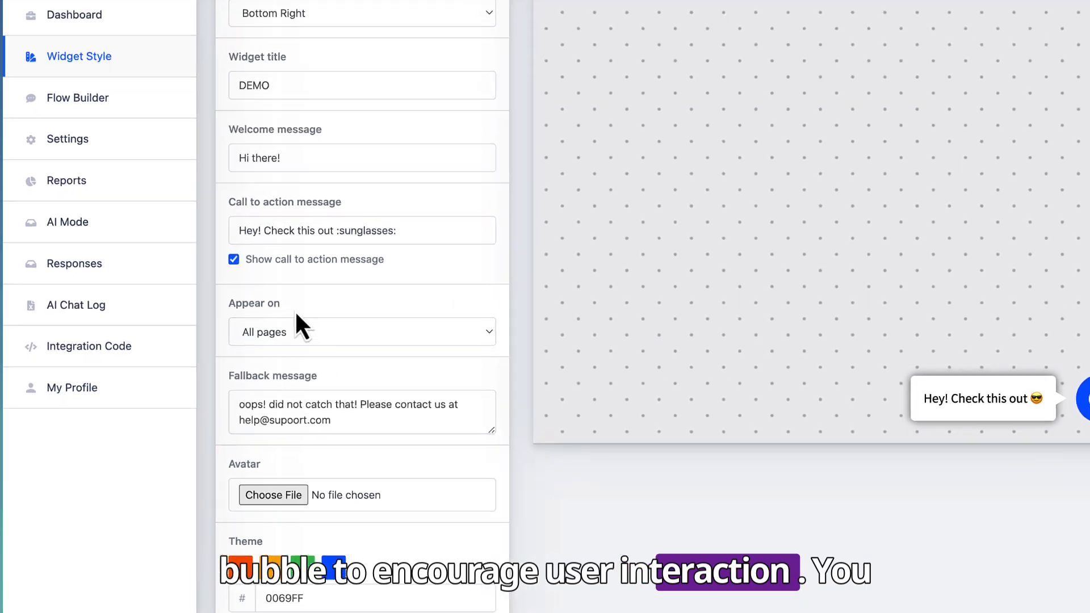
pyautogui.click(274, 337)
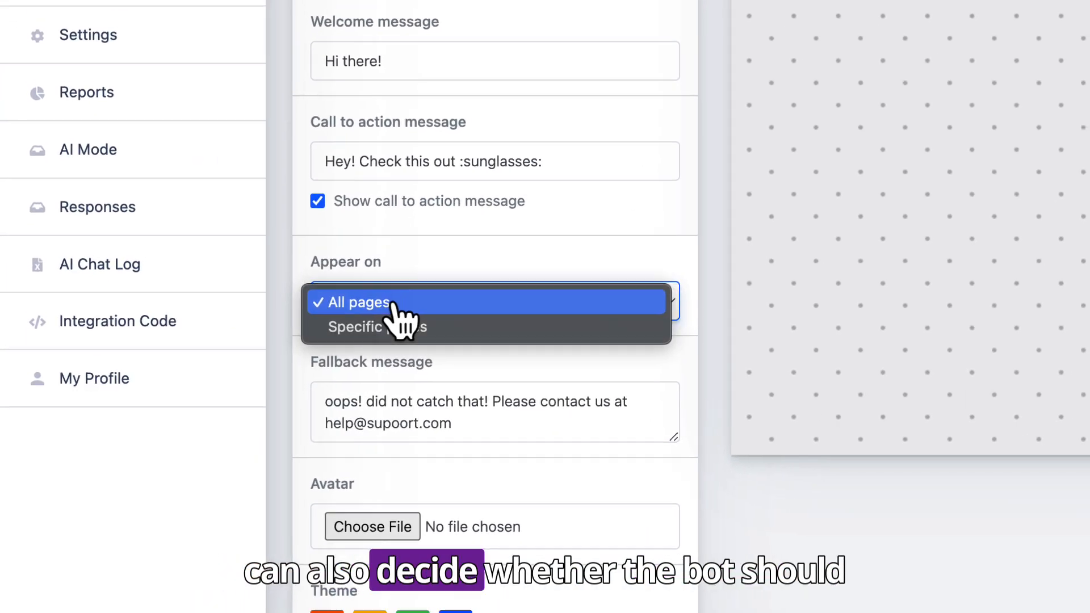
pyautogui.click(397, 326)
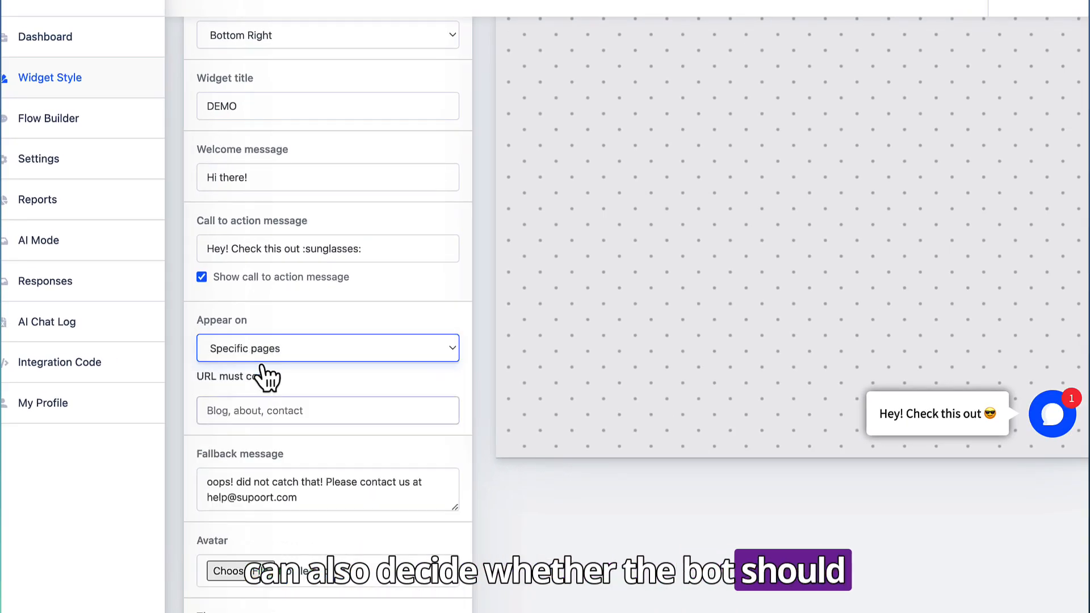
pyautogui.click(276, 411)
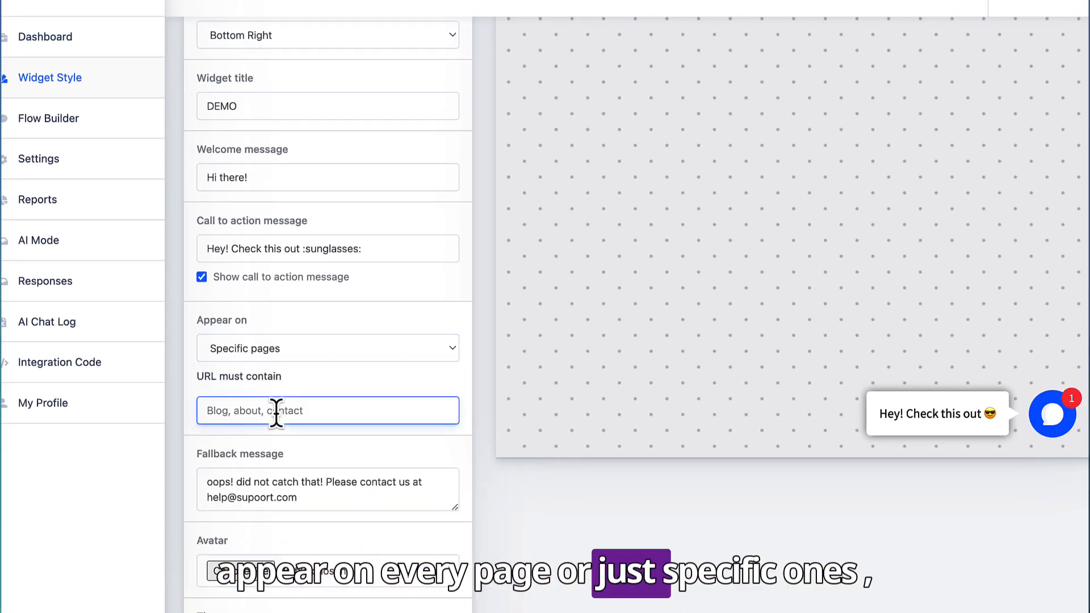
pyautogui.scroll(-1, 276, 411)
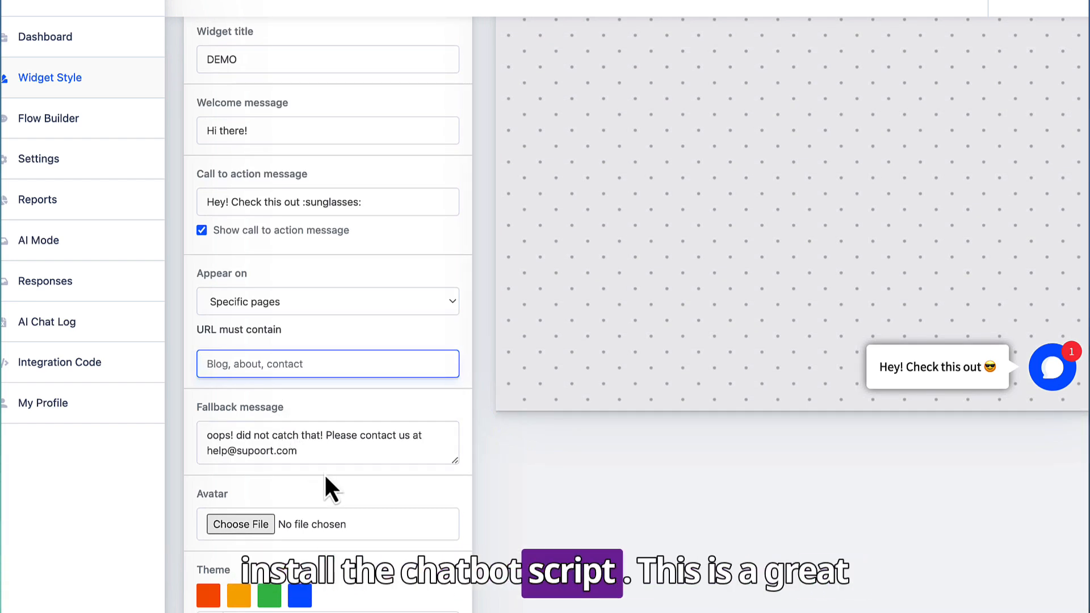
# Step: Test the fallback message by sending "hi" in the chat preview, and review the avatar and theme settings
pyautogui.click(1057, 376)
pyautogui.scroll(2, 944, 302)
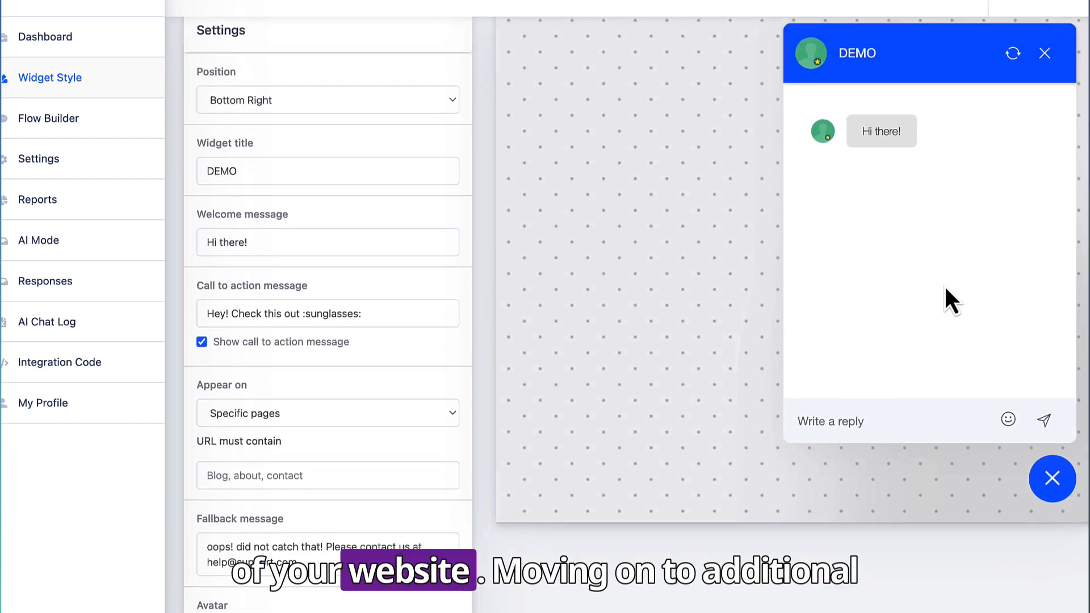
pyautogui.write('hi')
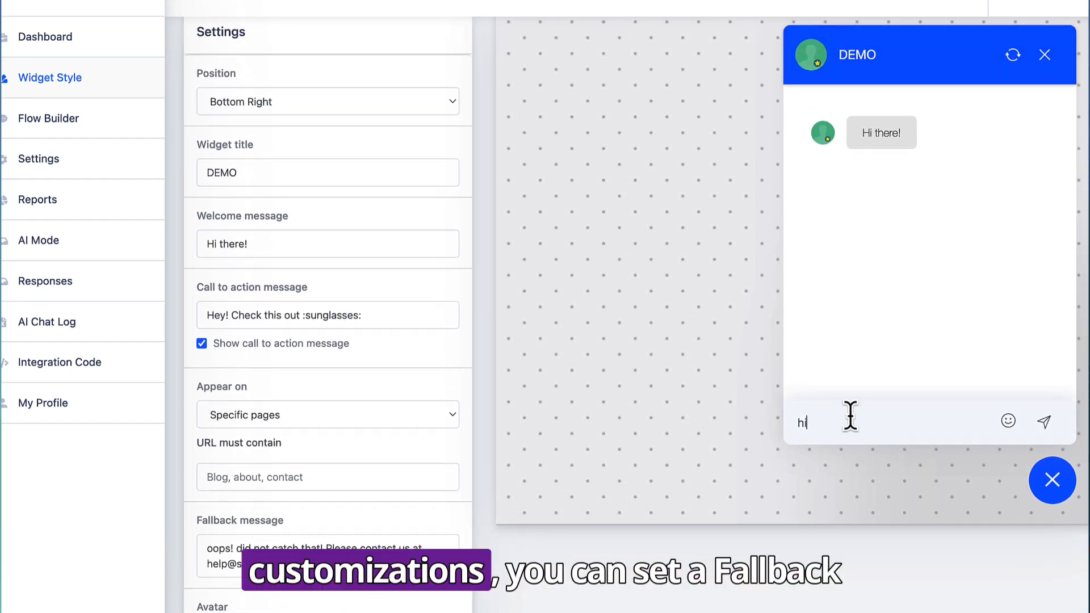
pyautogui.press('Return')
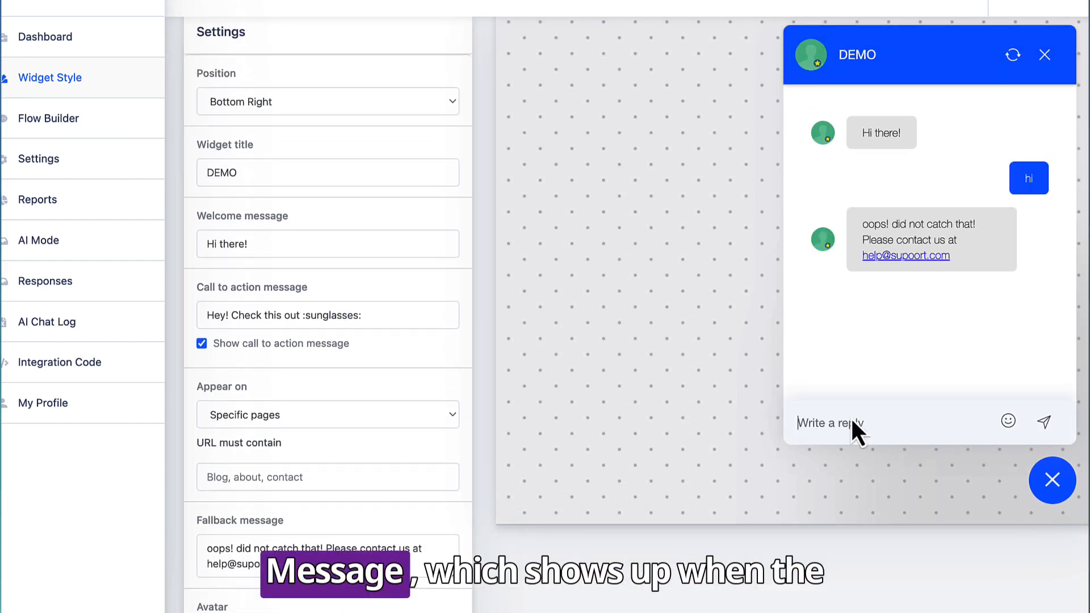
pyautogui.scroll(-1, 852, 423)
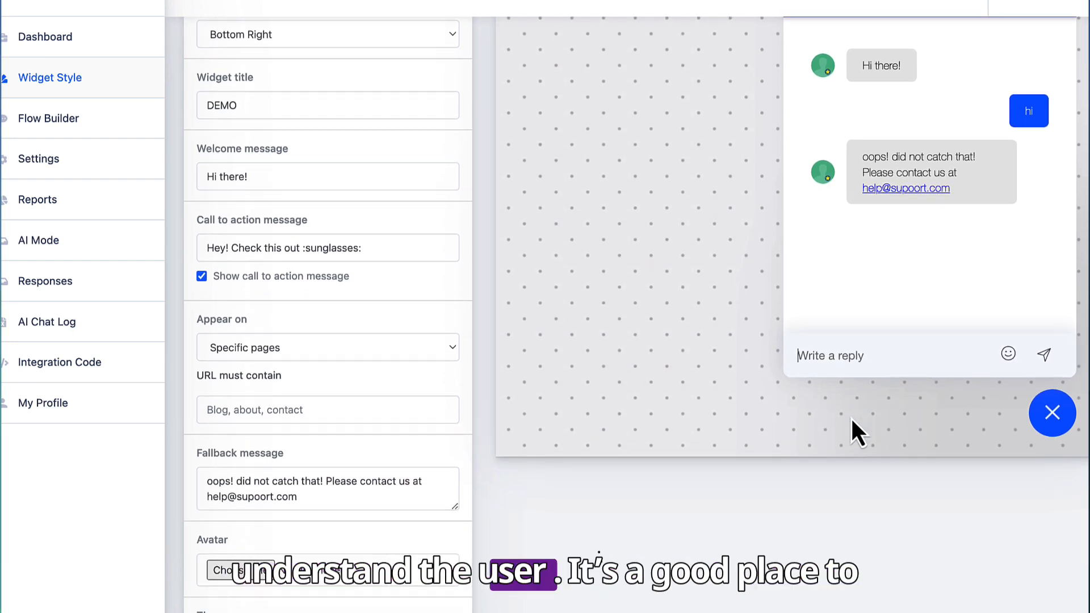
pyautogui.scroll(-1, 852, 420)
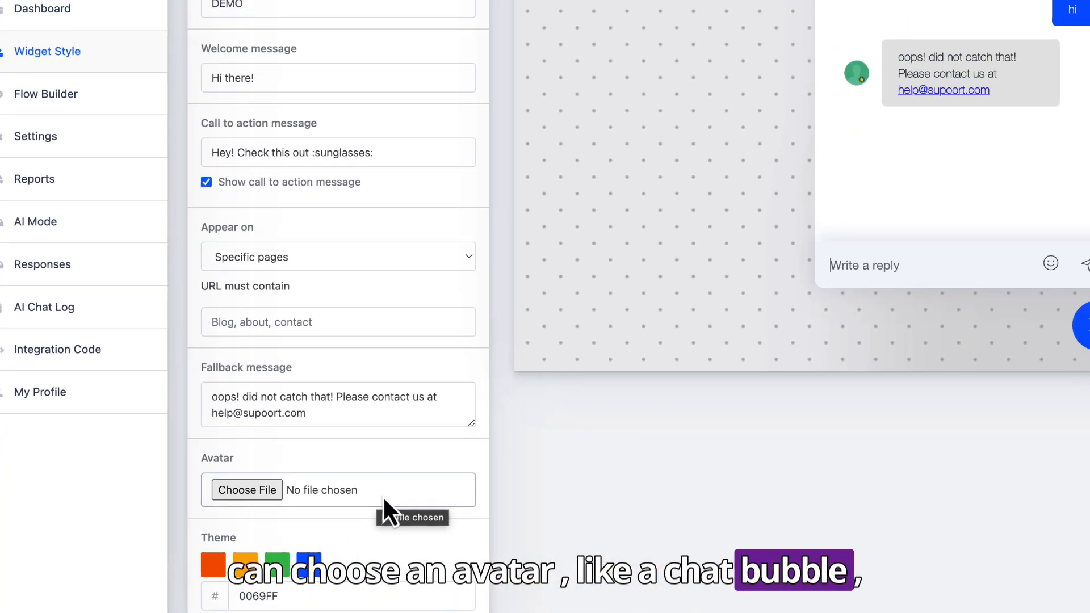
pyautogui.scroll(2, 562, 511)
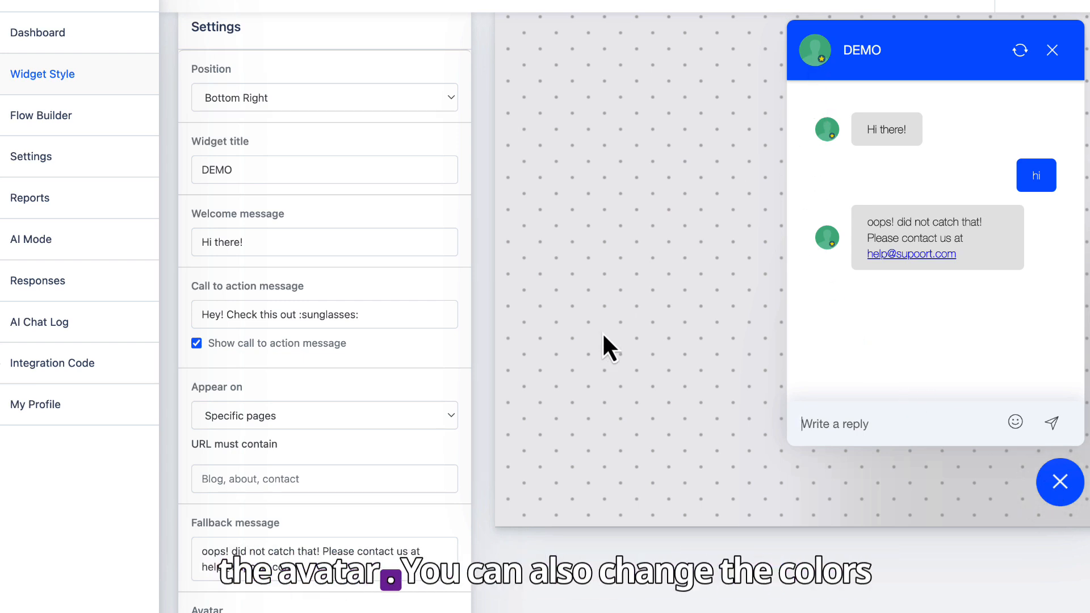
pyautogui.scroll(-4, 396, 540)
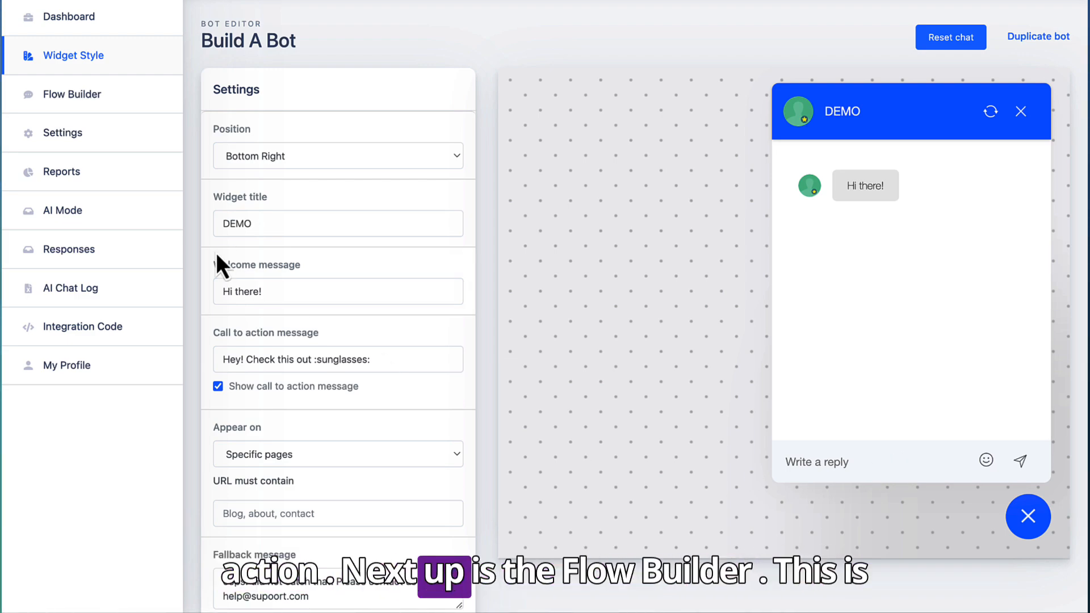
# Step: Open the Flow Builder and place a Message block on the empty canvas
pyautogui.click(72, 95)
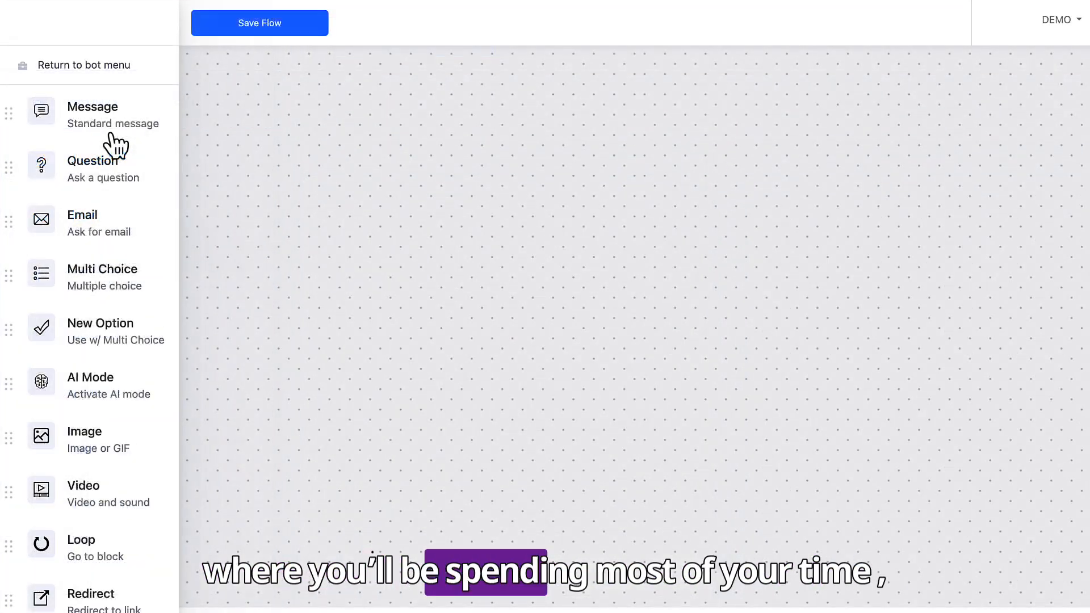
pyautogui.moveTo(98, 125); pyautogui.dragTo(91, 114)
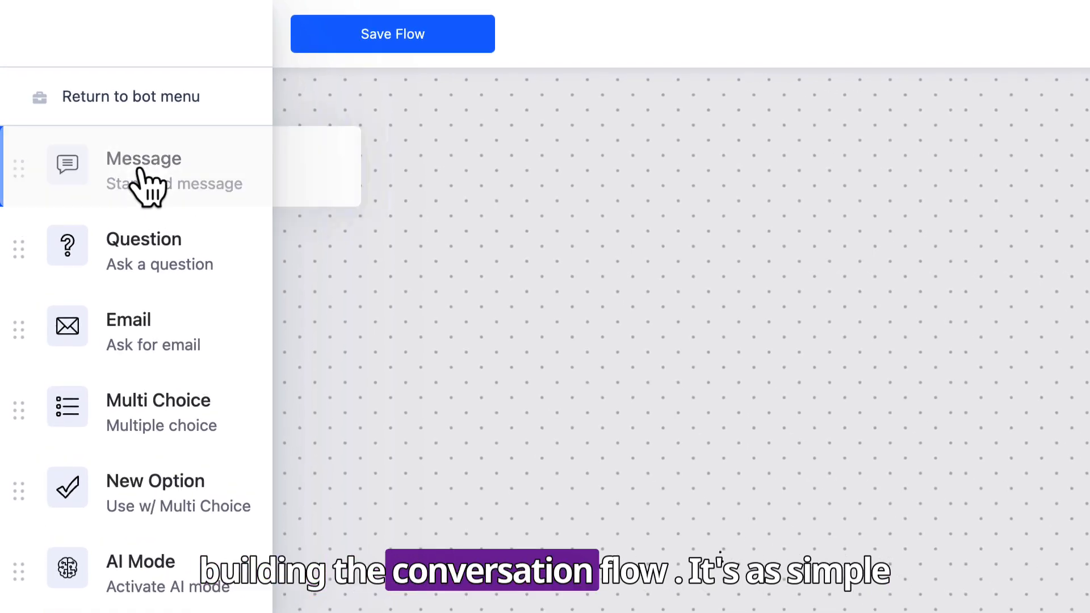
pyautogui.moveTo(140, 171); pyautogui.dragTo(765, 341)
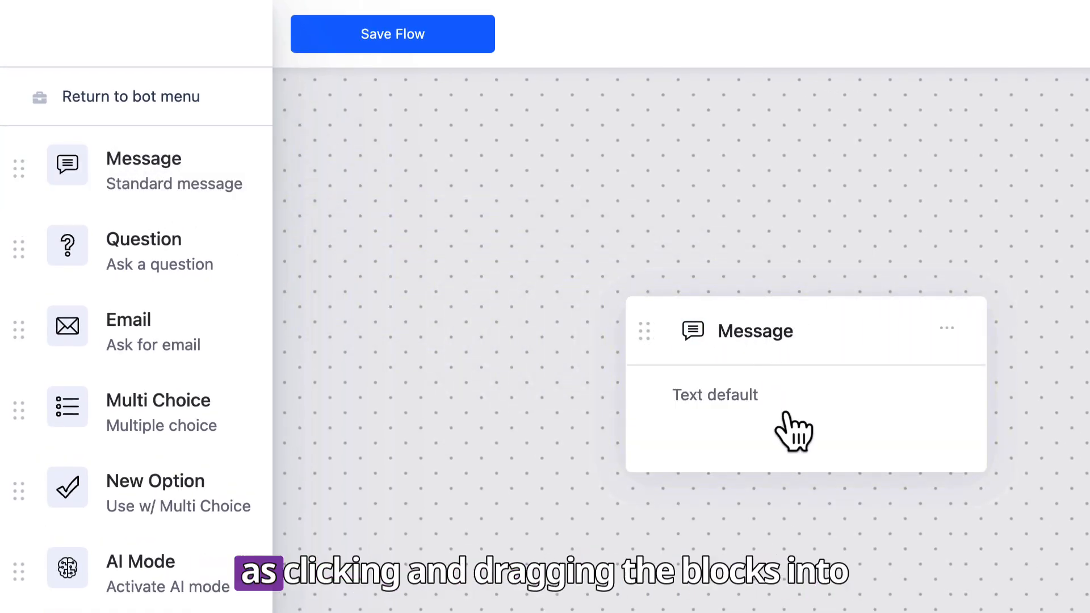
# Step: Name the message block first_message and replace its default text with "Hi"
pyautogui.click(766, 416)
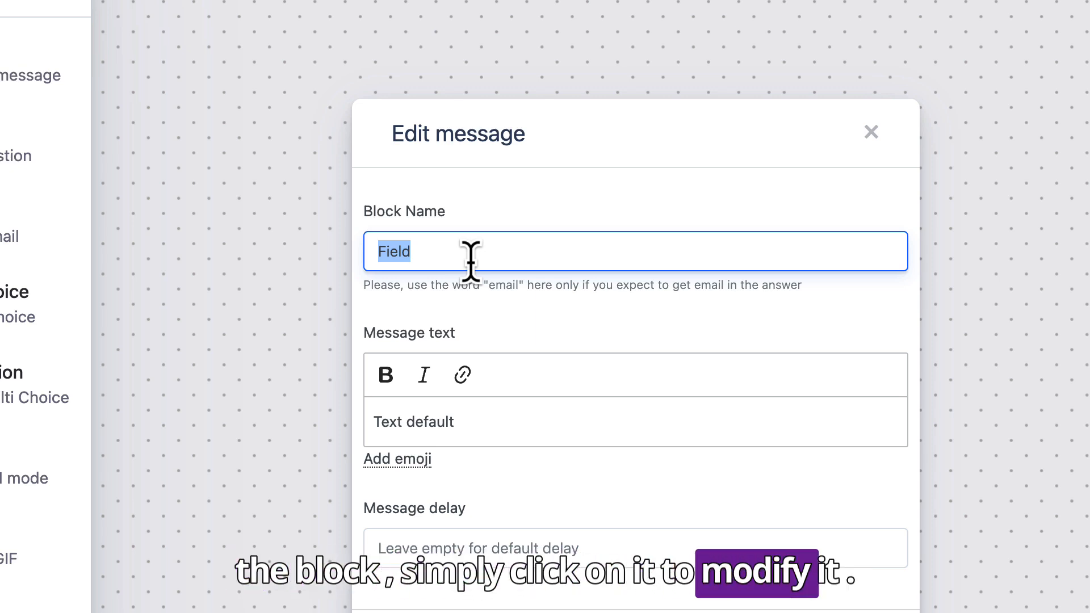
pyautogui.write('first_m')
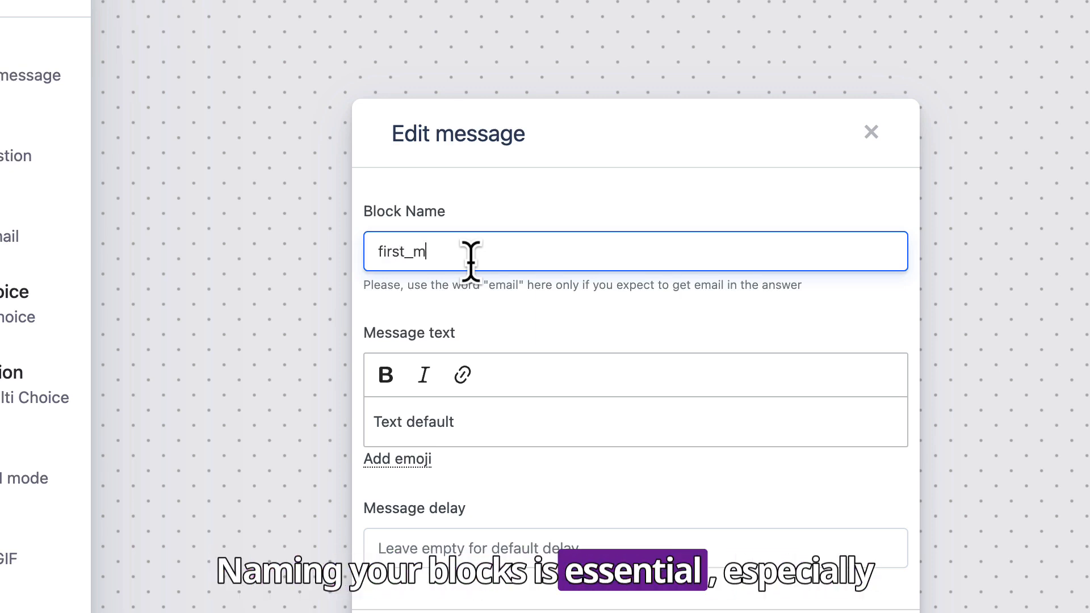
pyautogui.write('essage')
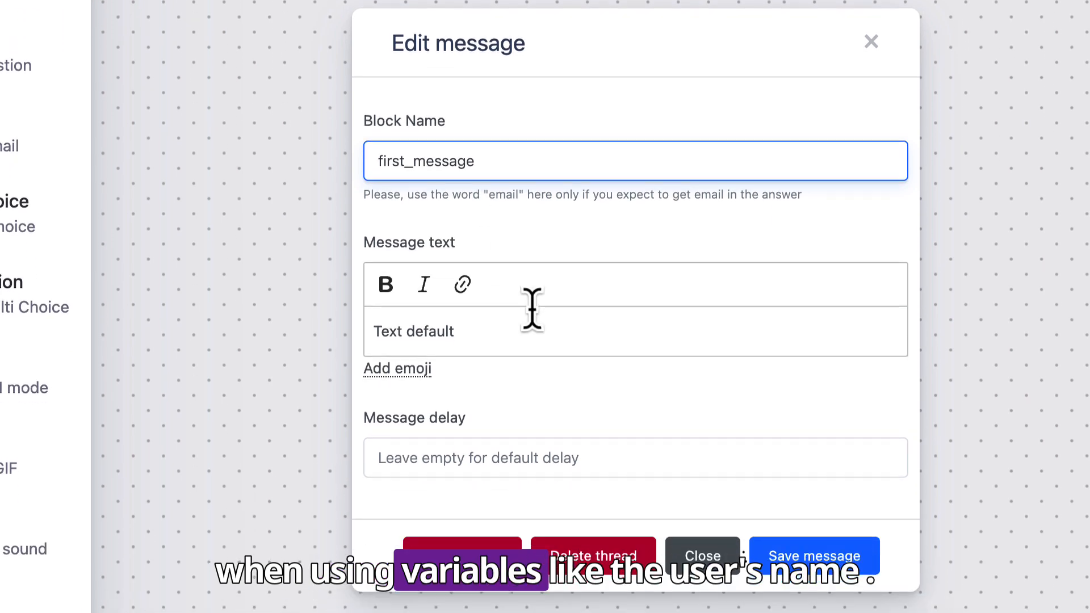
pyautogui.click(477, 429)
pyautogui.tripleClick(477, 429)
pyautogui.write('Hi')
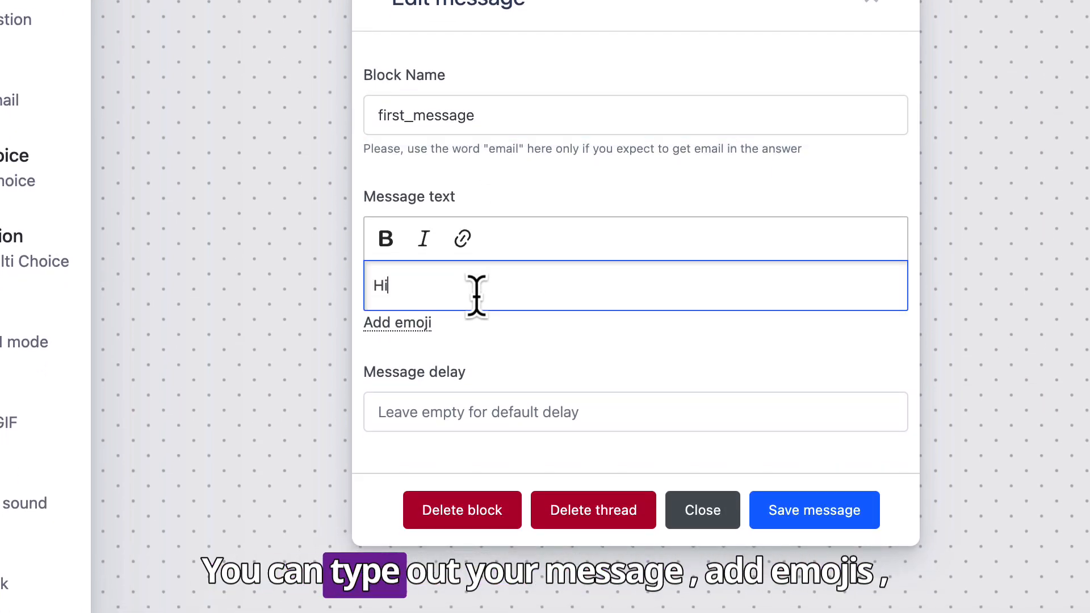
# Step: Add the sunglasses emoji after "Hi", set the message delay to 2 and save the message block
pyautogui.click(410, 325)
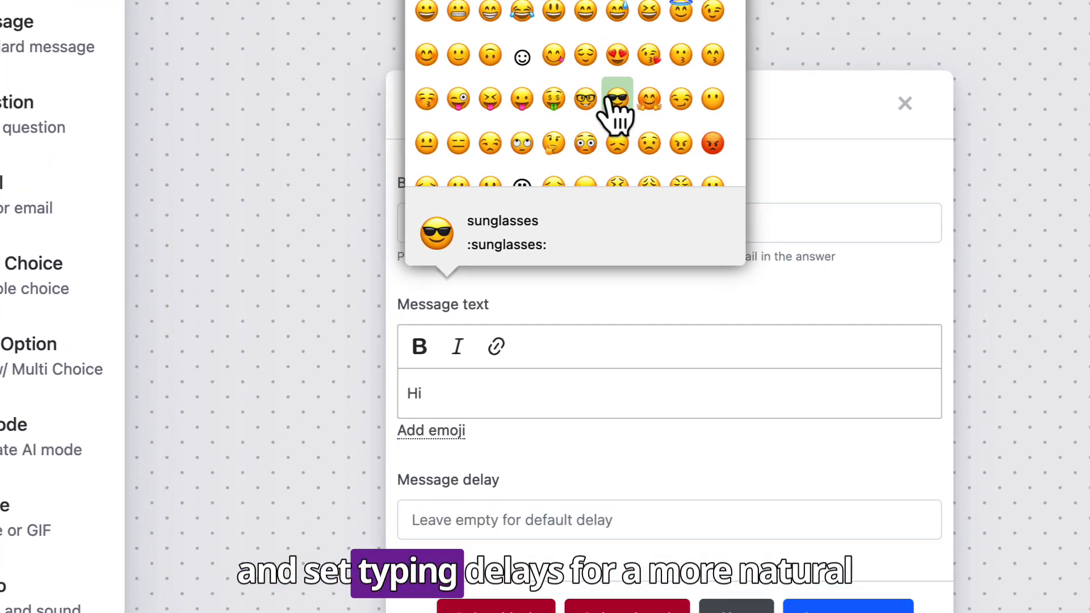
pyautogui.click(765, 4)
pyautogui.click(453, 531)
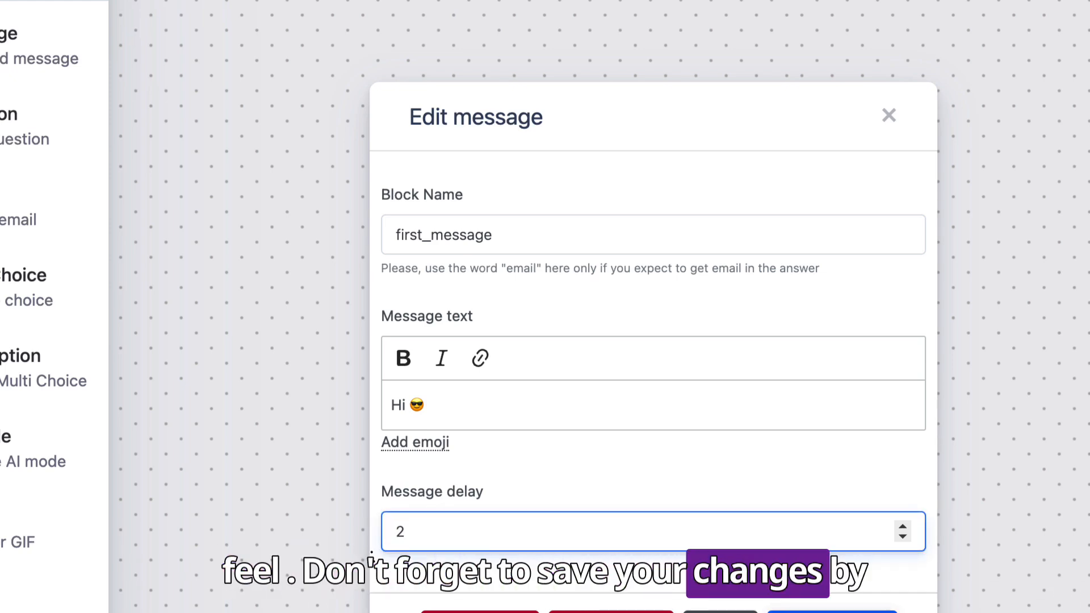
pyautogui.click(829, 612)
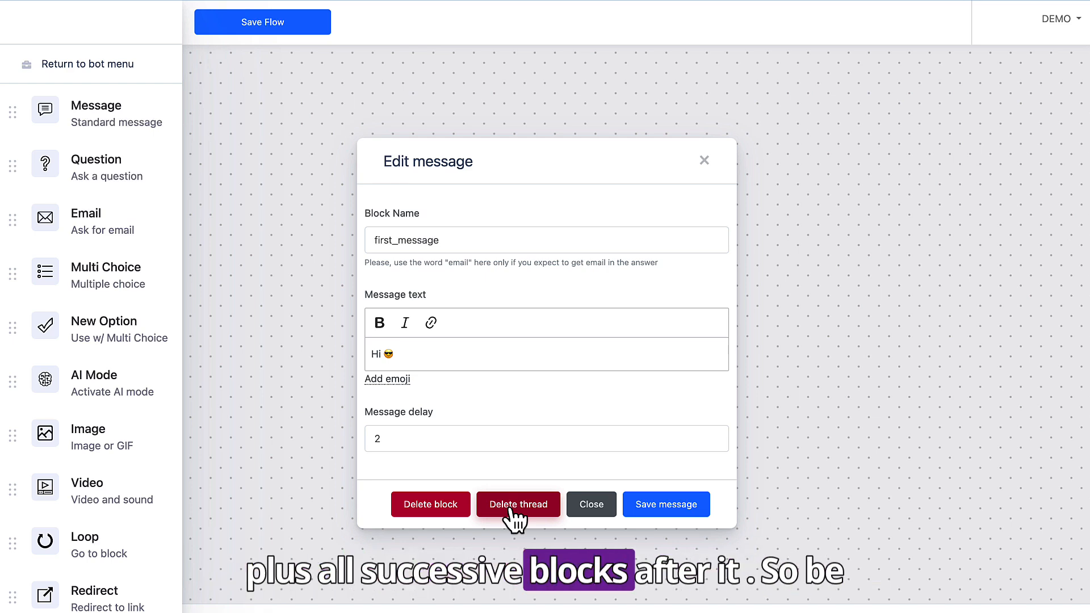
pyautogui.click(589, 506)
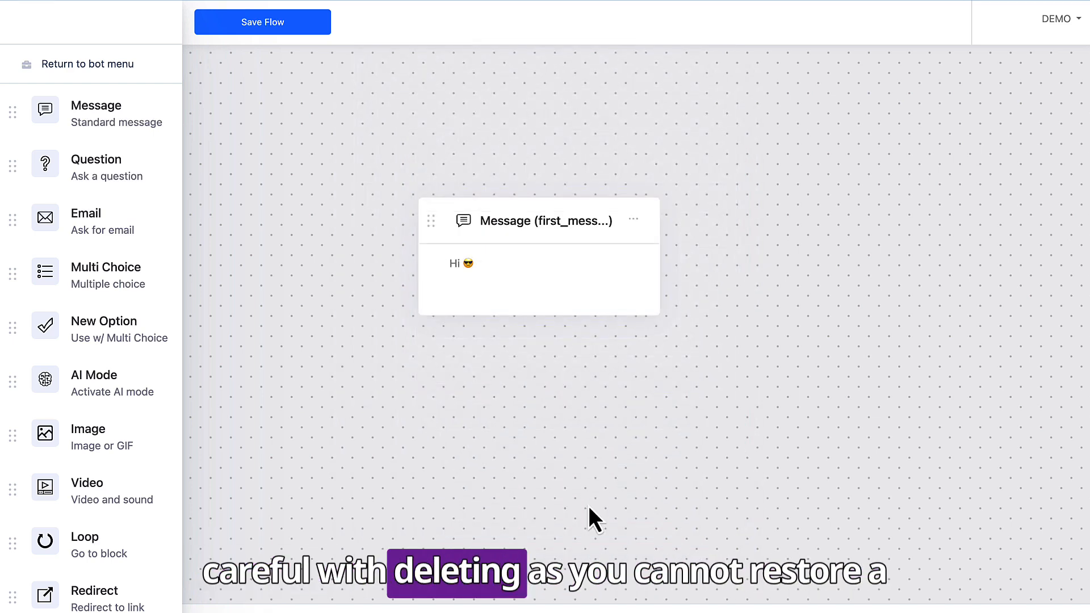
# Step: Add a Question block under first_message, name it "name" and set its question text to "What is your name?"
pyautogui.moveTo(116, 192); pyautogui.dragTo(550, 390)
pyautogui.click(714, 554)
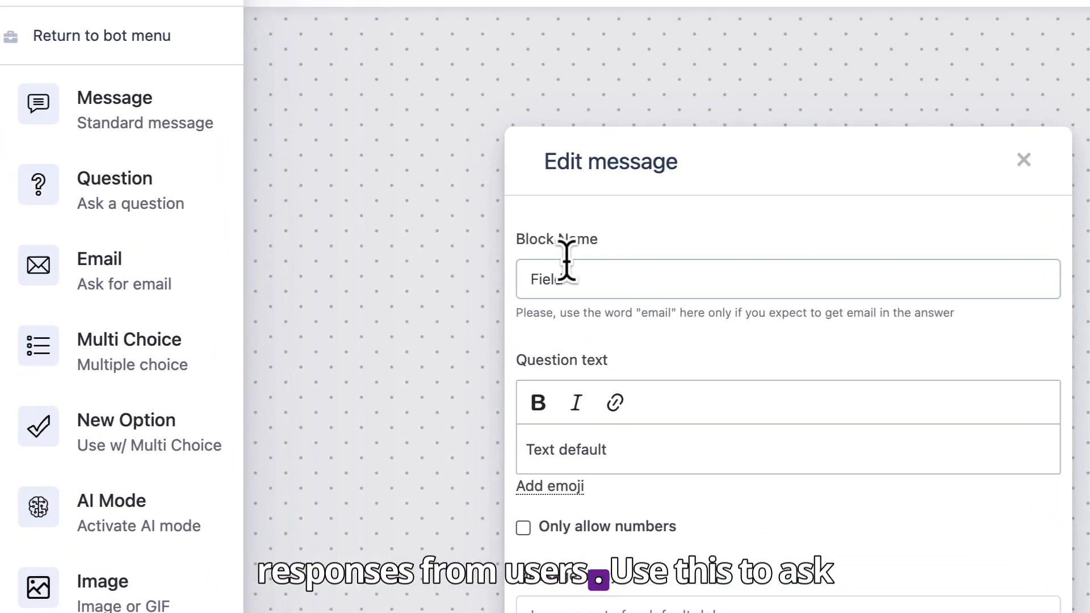
pyautogui.doubleClick(567, 258)
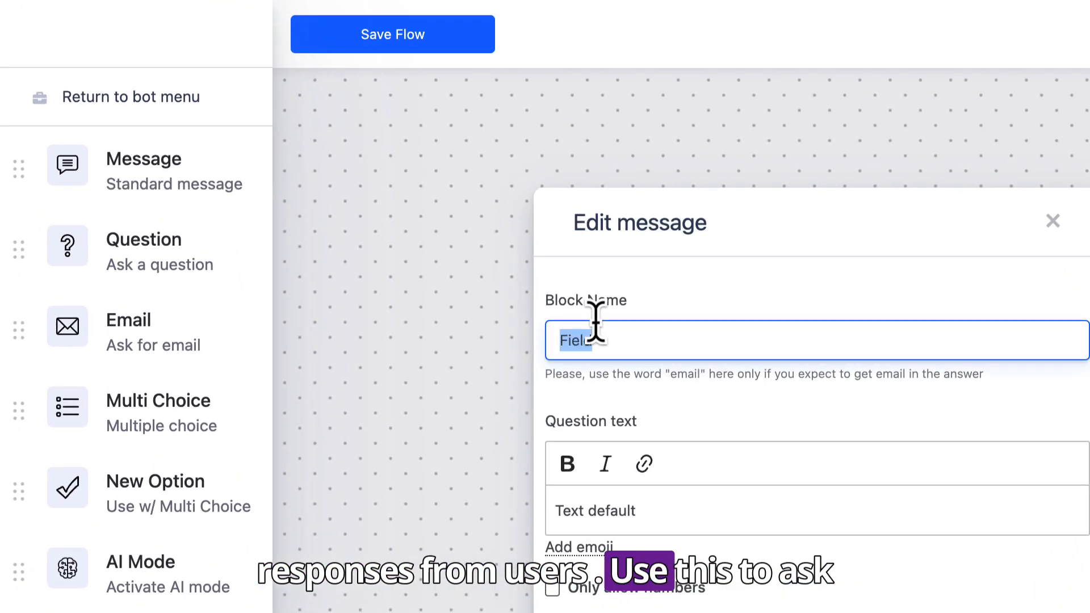
pyautogui.tripleClick(577, 493)
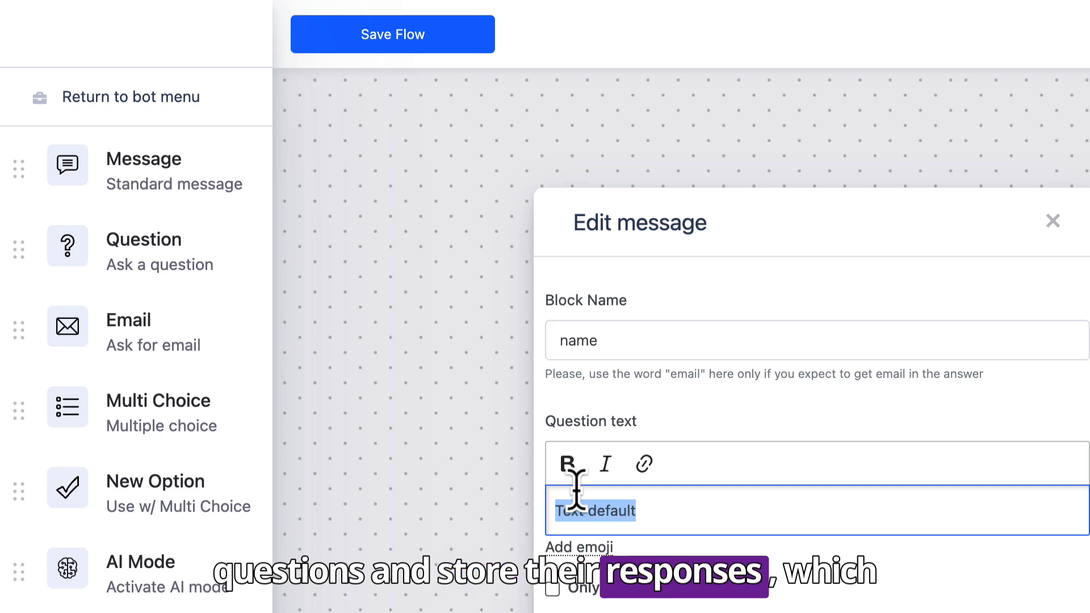
pyautogui.write('What is your name')
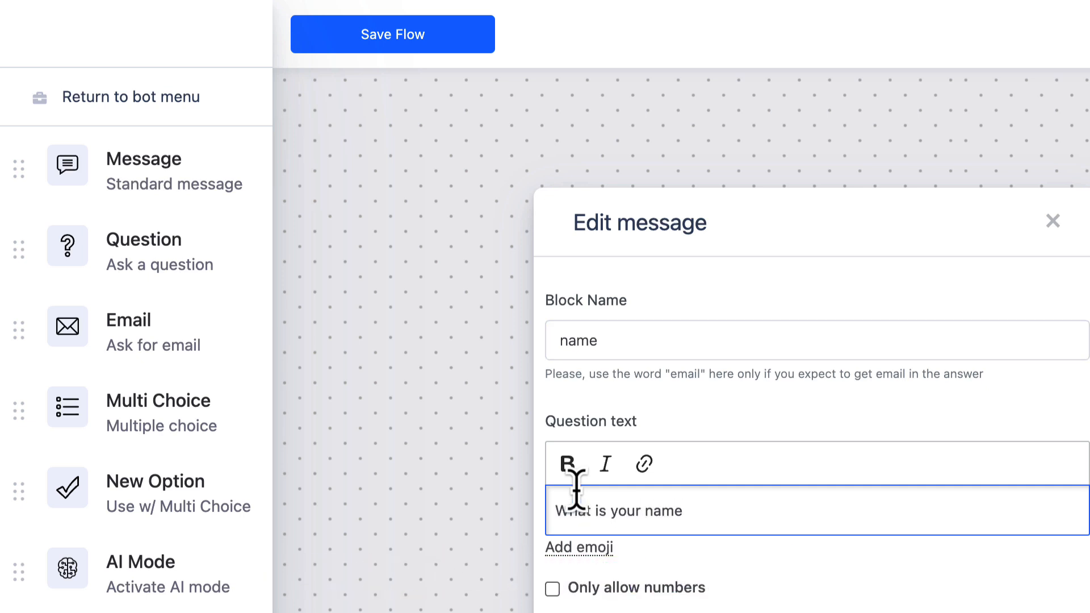
pyautogui.write('?')
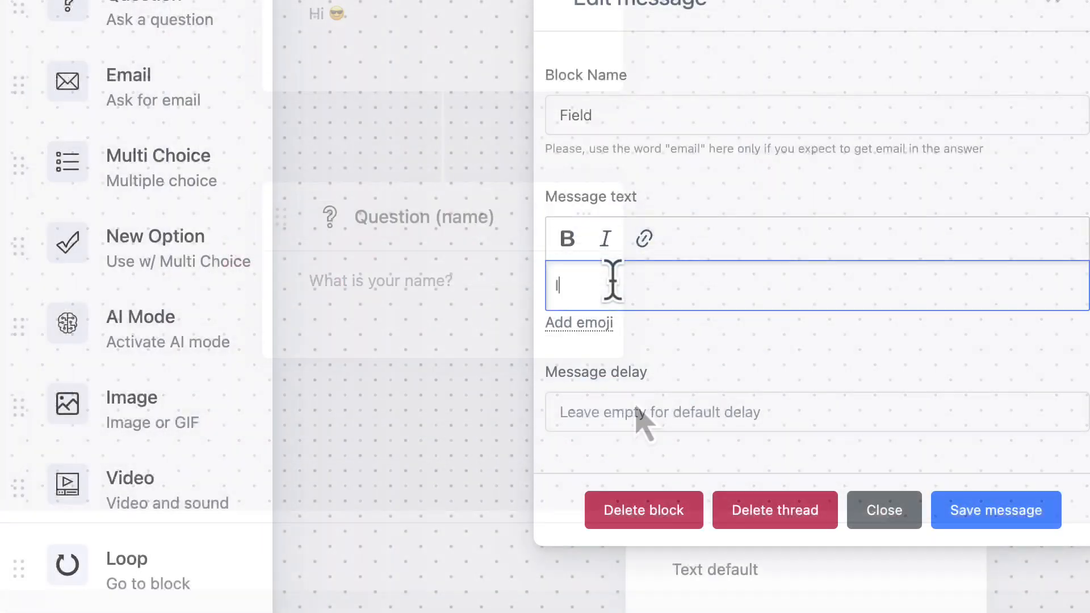
# Step: Set the new message block's text to "I love the name {{name}}" and save the message
pyautogui.write('love ')
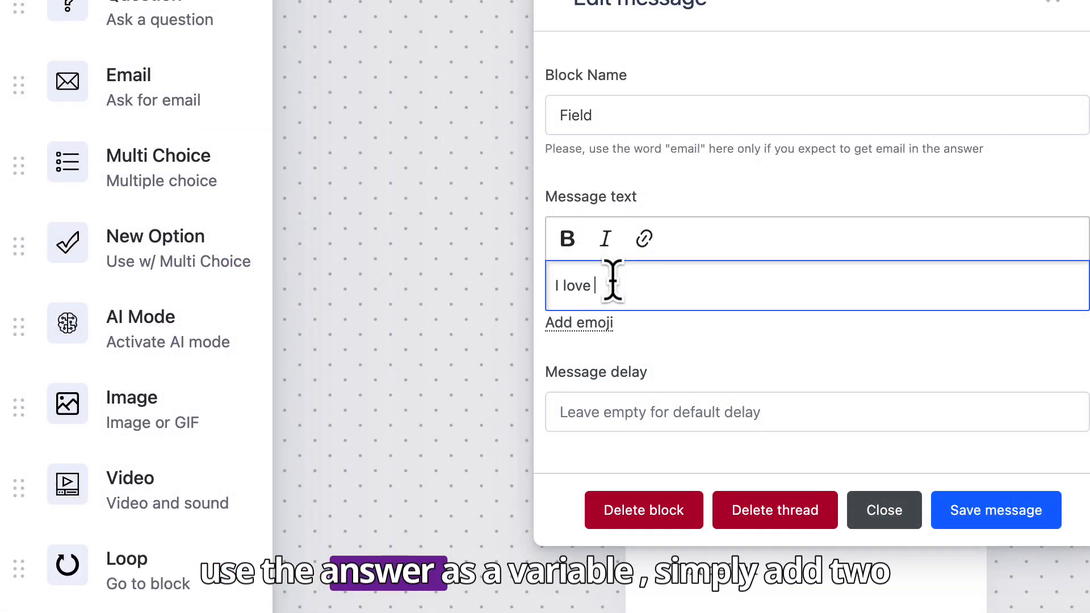
pyautogui.write('the name ')
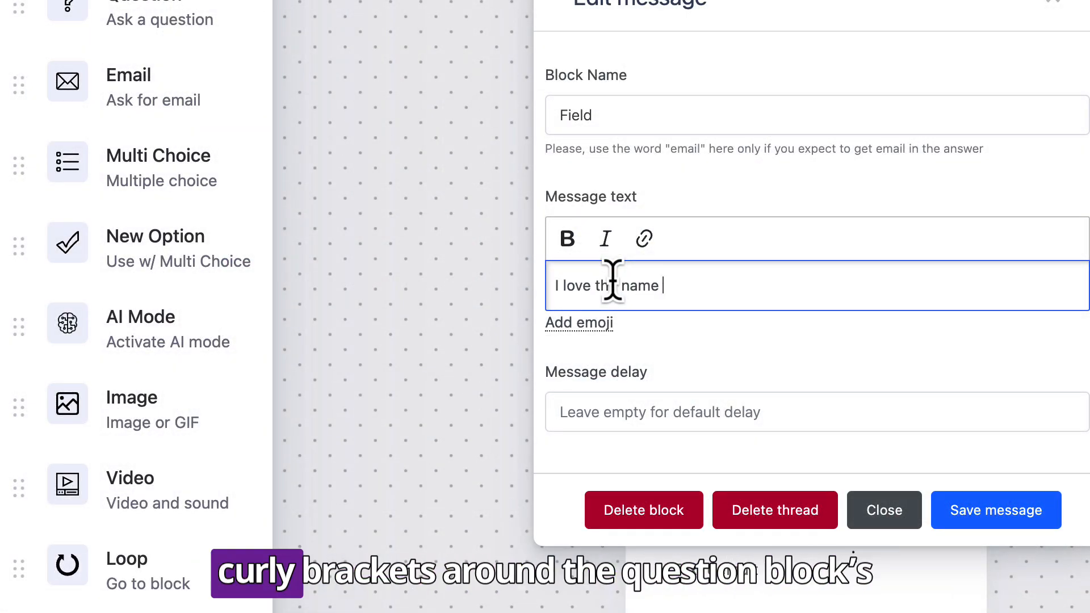
pyautogui.write('{{}}')
pyautogui.press('Left')
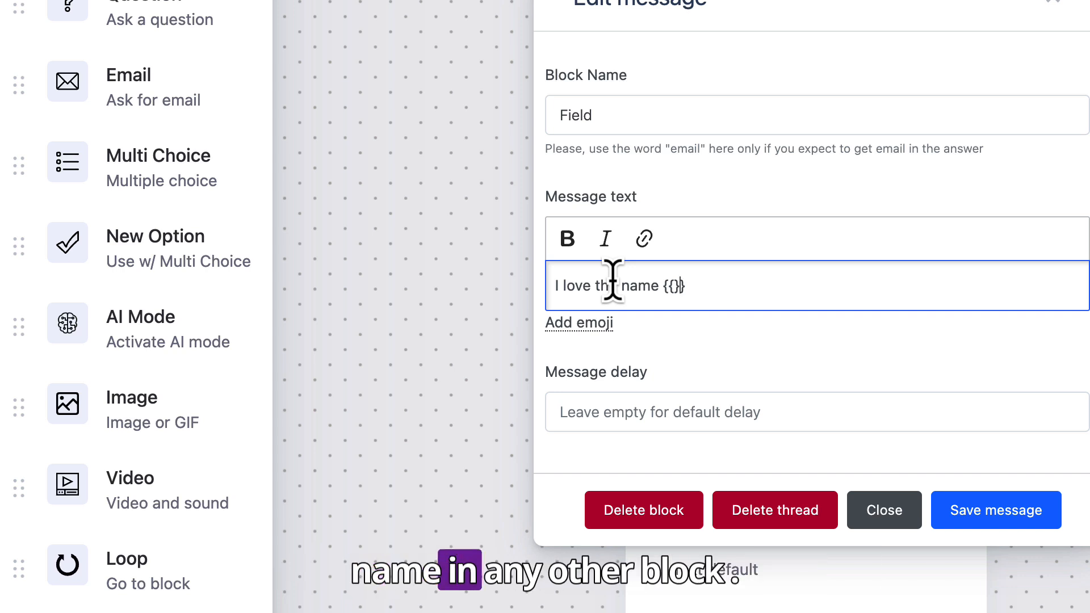
pyautogui.write('name')
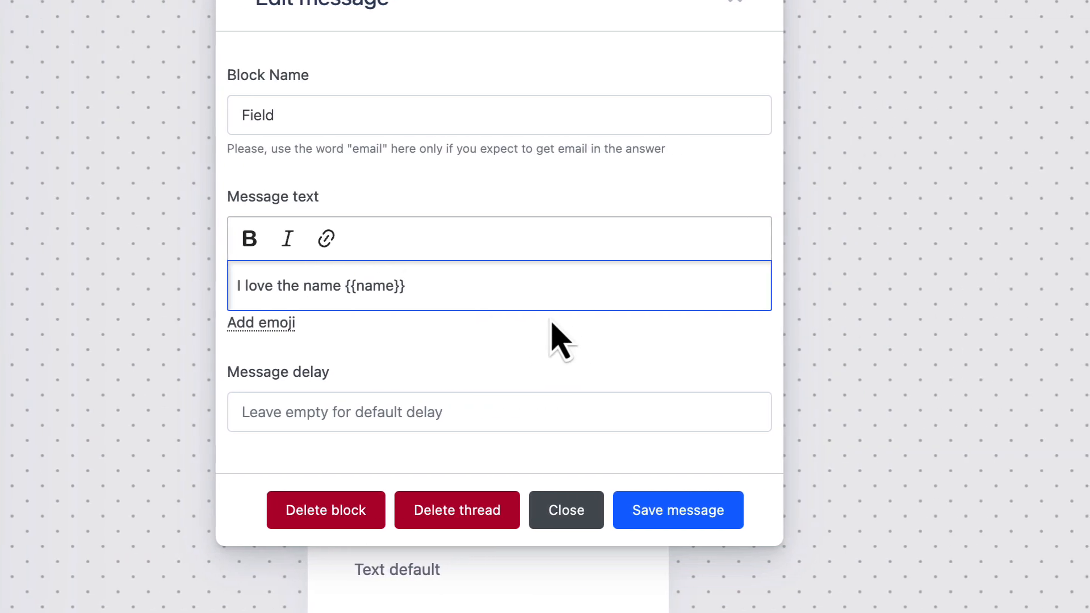
pyautogui.click(842, 296)
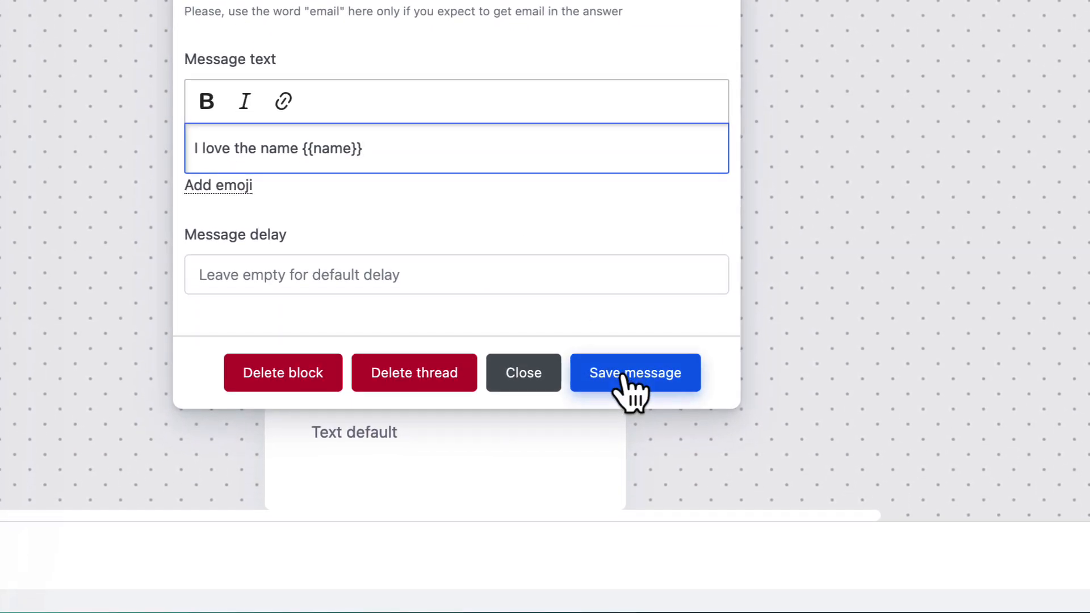
pyautogui.click(632, 510)
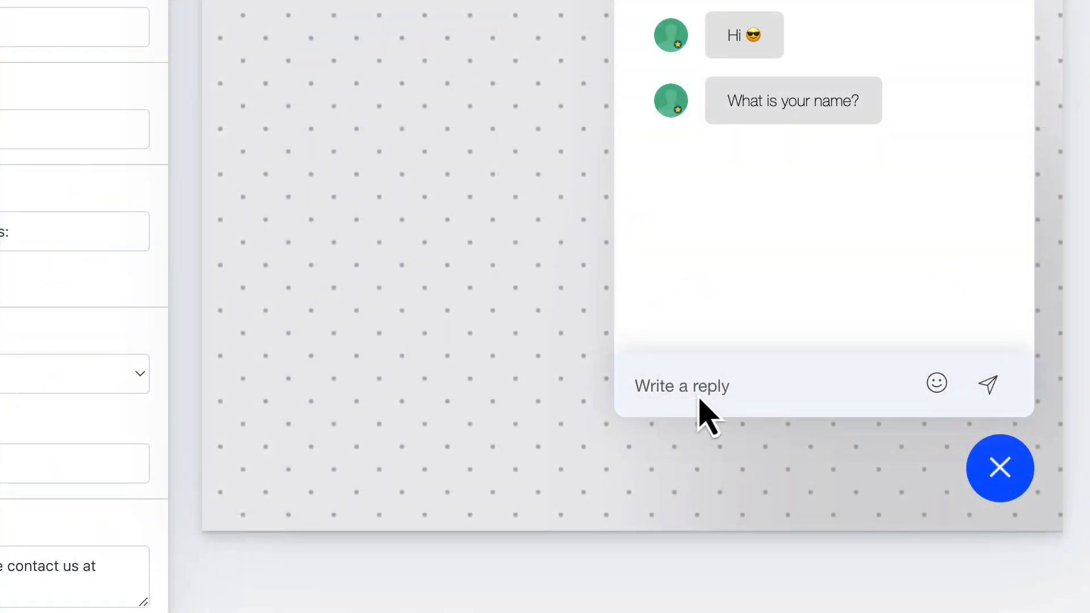
# Step: Test the chatbot in the preview by answering the name question with "Demo"
pyautogui.write('Demo')
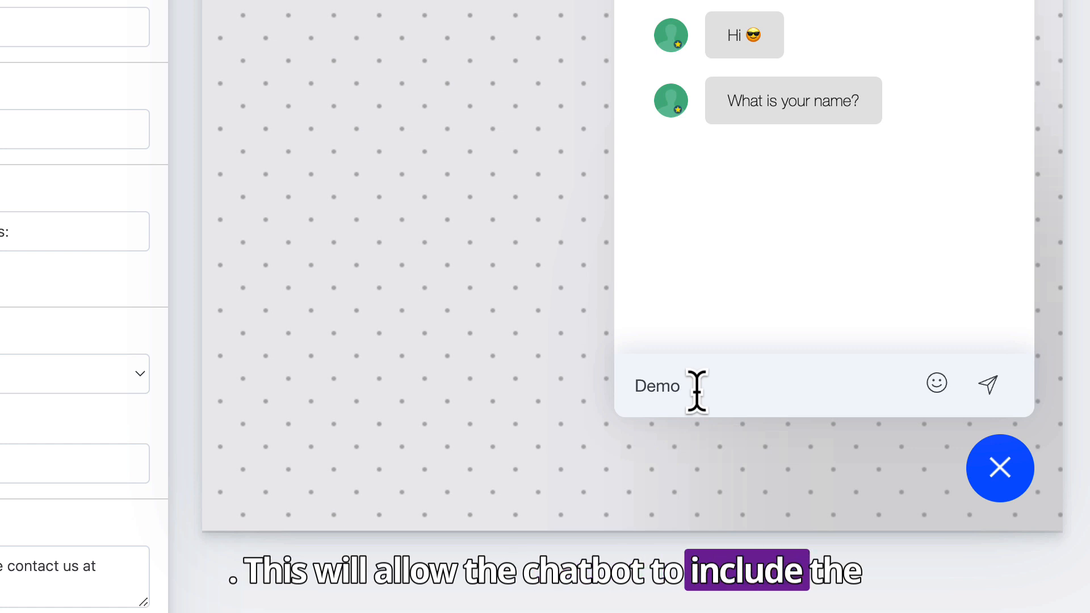
pyautogui.press('Return')
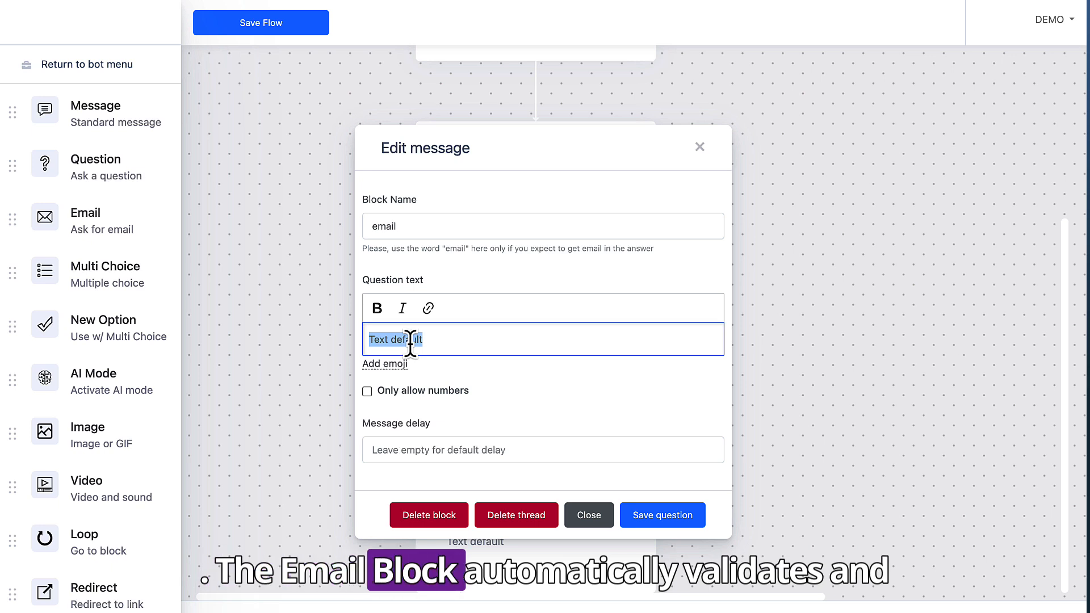
# Step: Set the Email block's question text to "What is your email address?" and save the question
pyautogui.write('What is you')
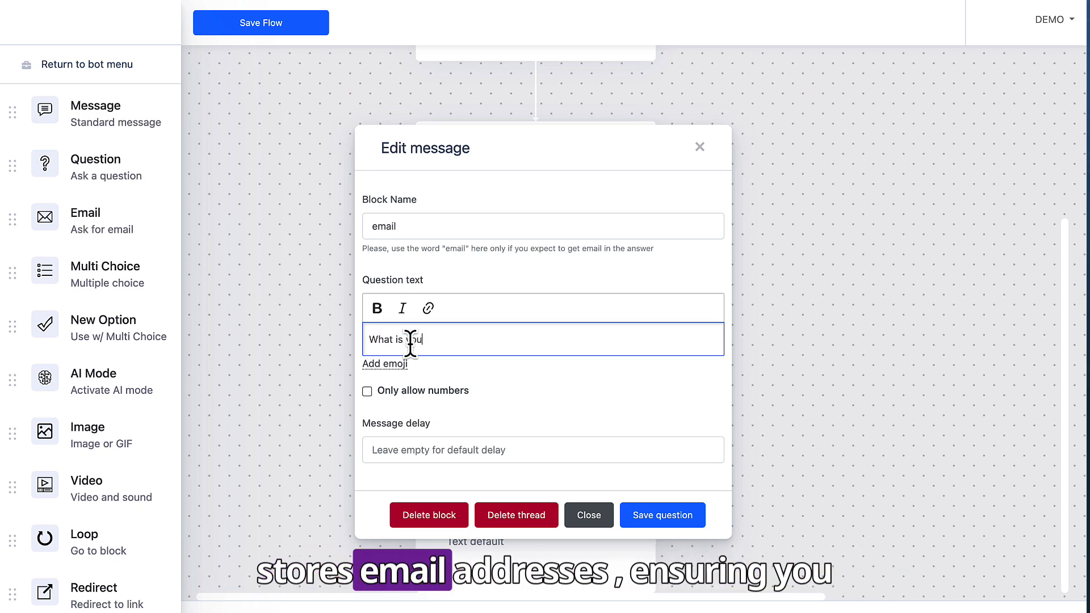
pyautogui.write('r email add')
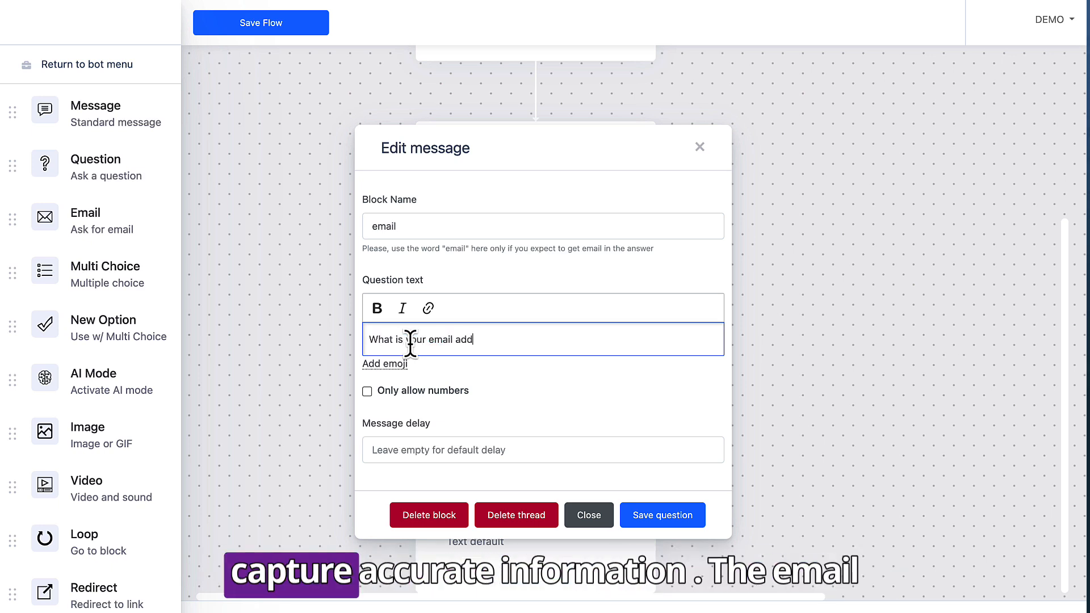
pyautogui.write('ress?')
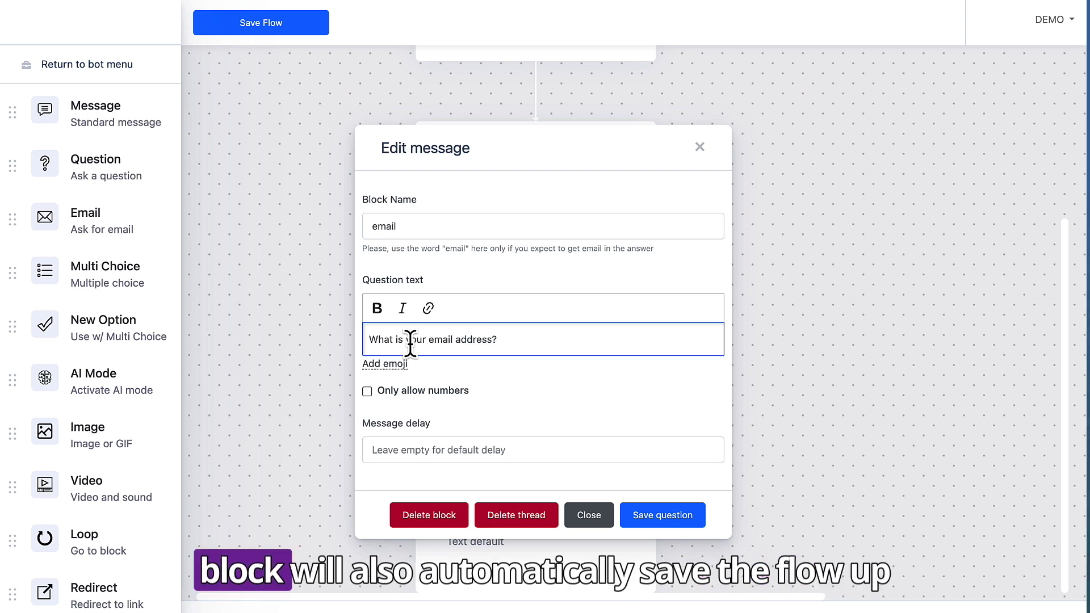
pyautogui.click(653, 517)
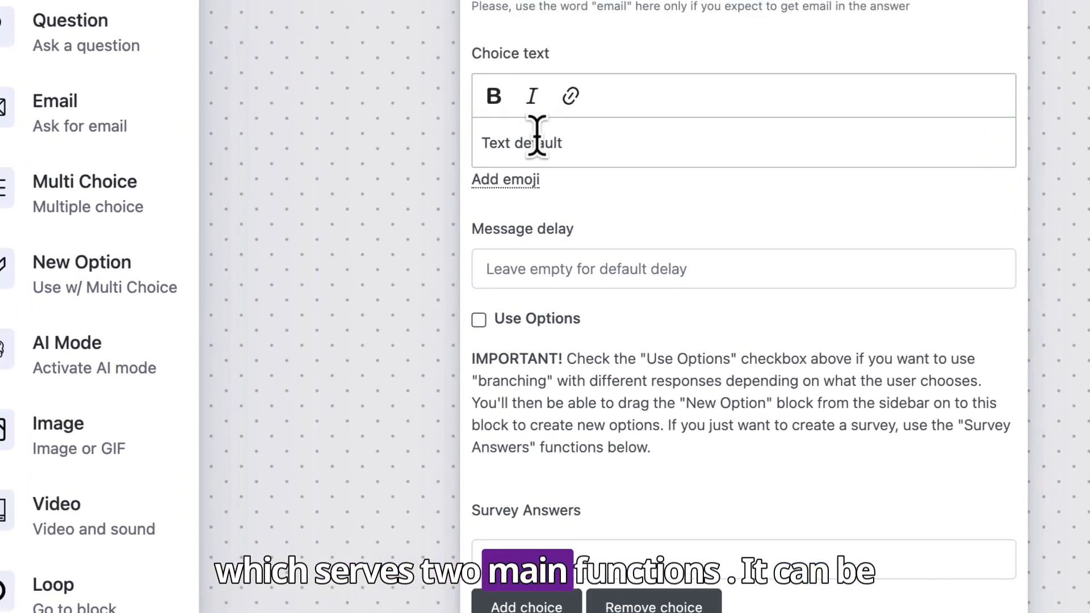
# Step: Replace the Multi Choice block's default choice text with "What is better?"
pyautogui.tripleClick(536, 139)
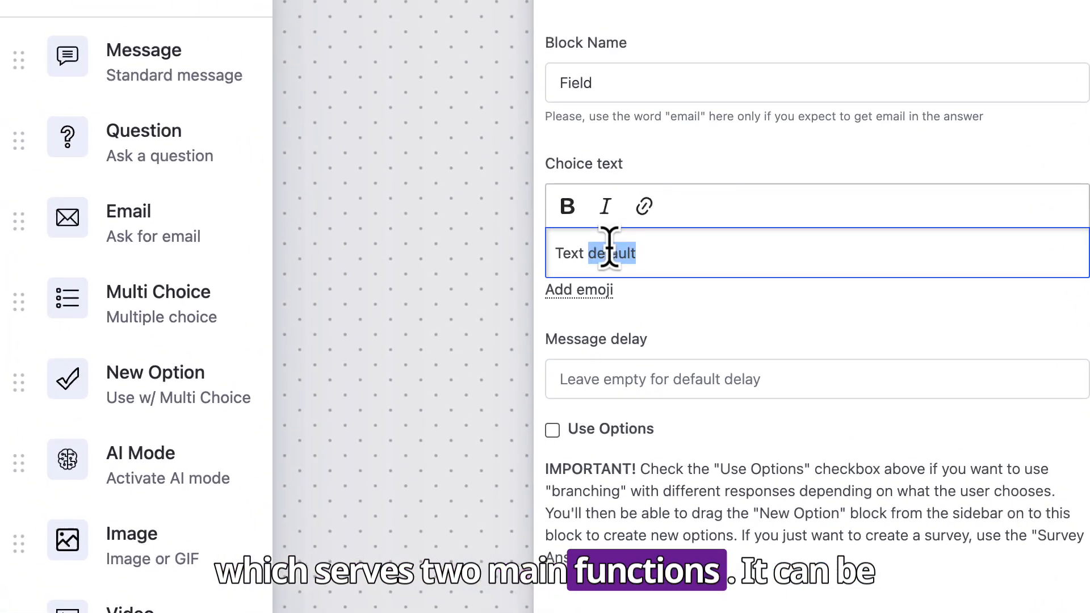
pyautogui.write('What is')
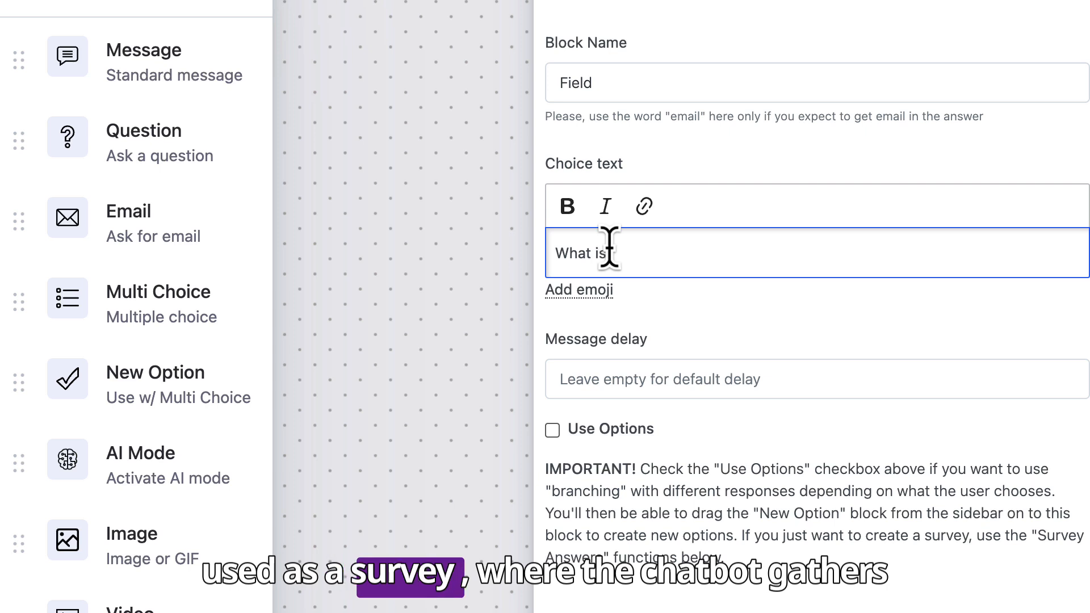
pyautogui.write(' better?')
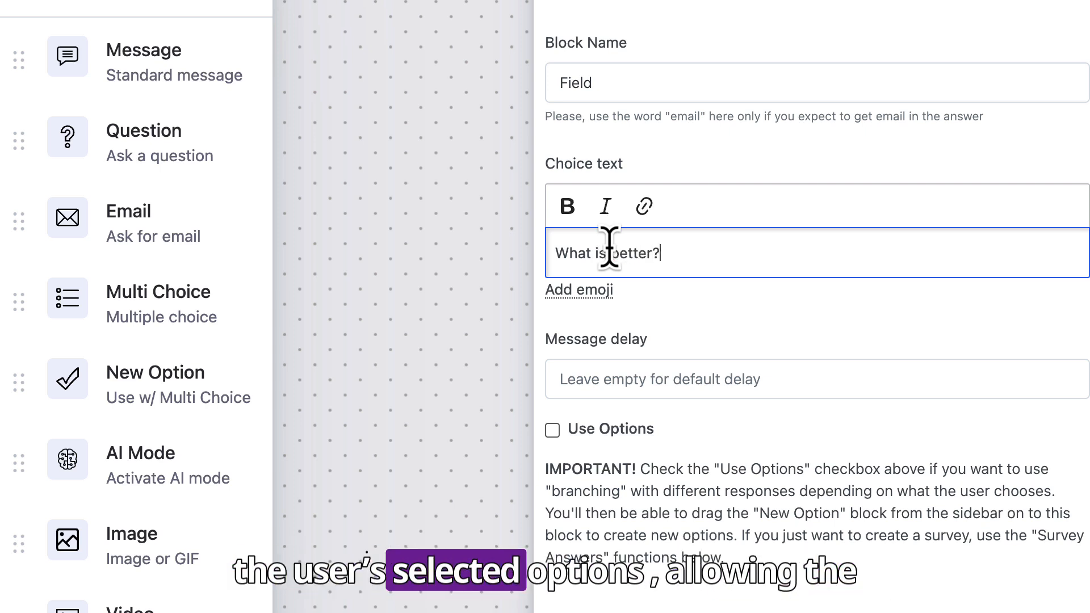
# Step: Enter Dogs and Cats as the block's two survey answers and save the block
pyautogui.click(633, 610)
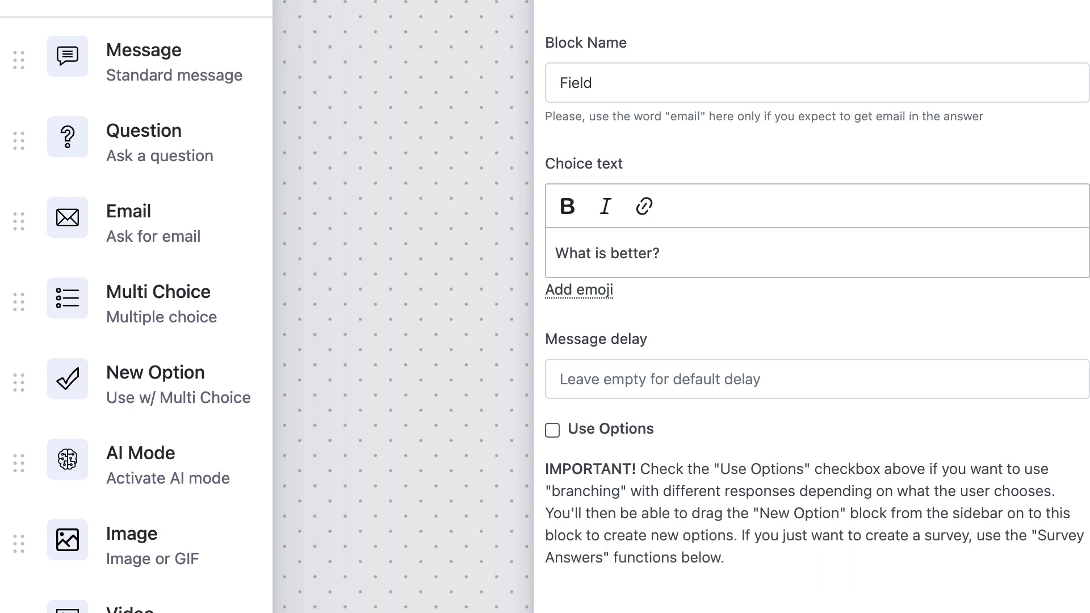
pyautogui.scroll(-1, 812, 307)
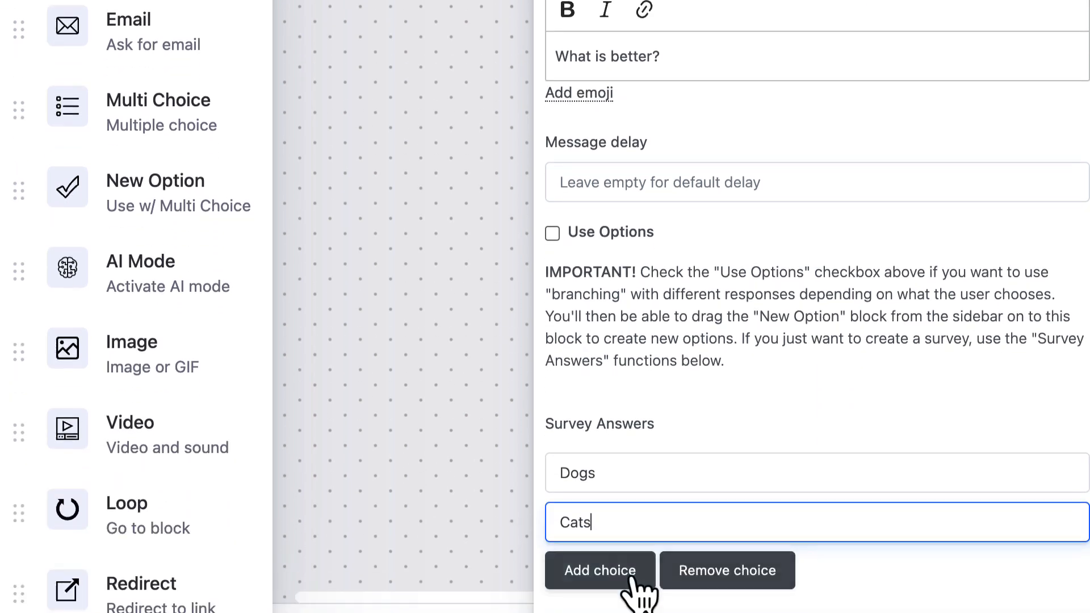
pyautogui.click(633, 585)
pyautogui.click(596, 542)
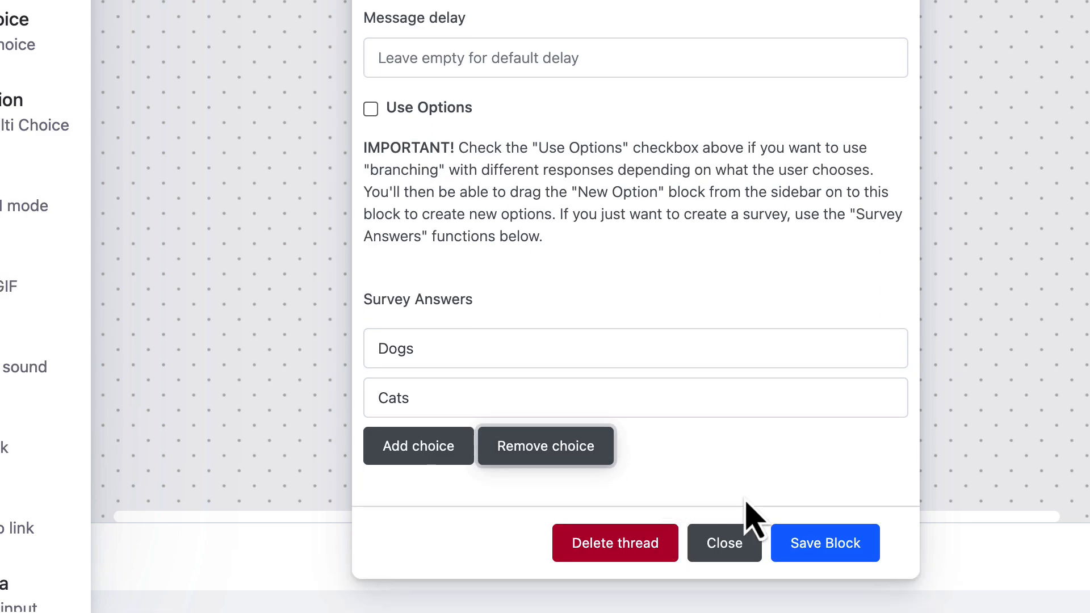
pyautogui.click(826, 545)
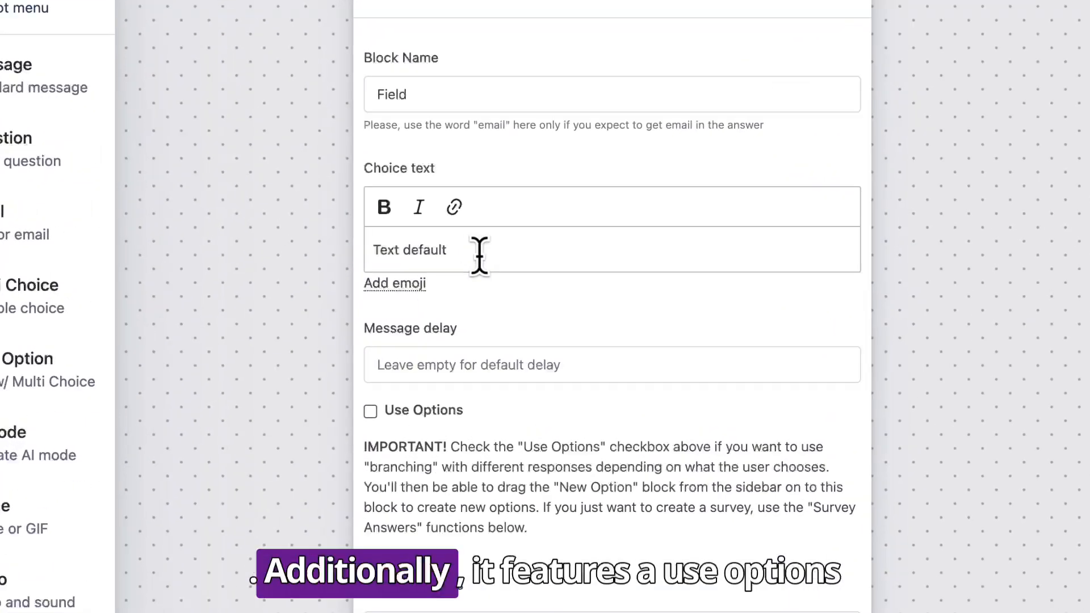
# Step: Set the choice text of the branching Multi Choice block to "What is better?" and enable Use Options
pyautogui.tripleClick(449, 241)
pyautogui.write('What i')
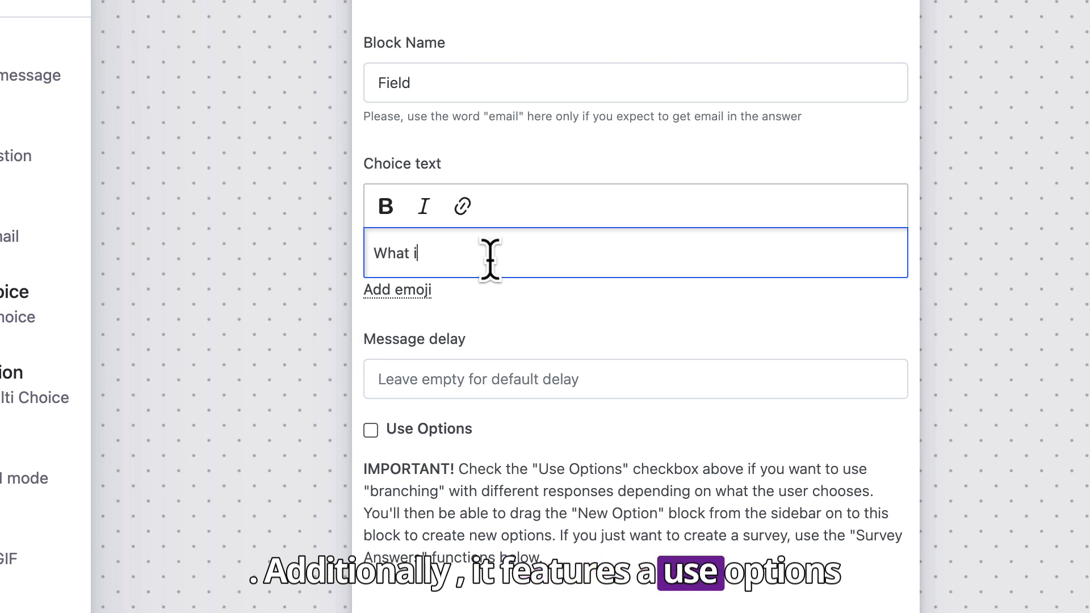
pyautogui.write('s better?')
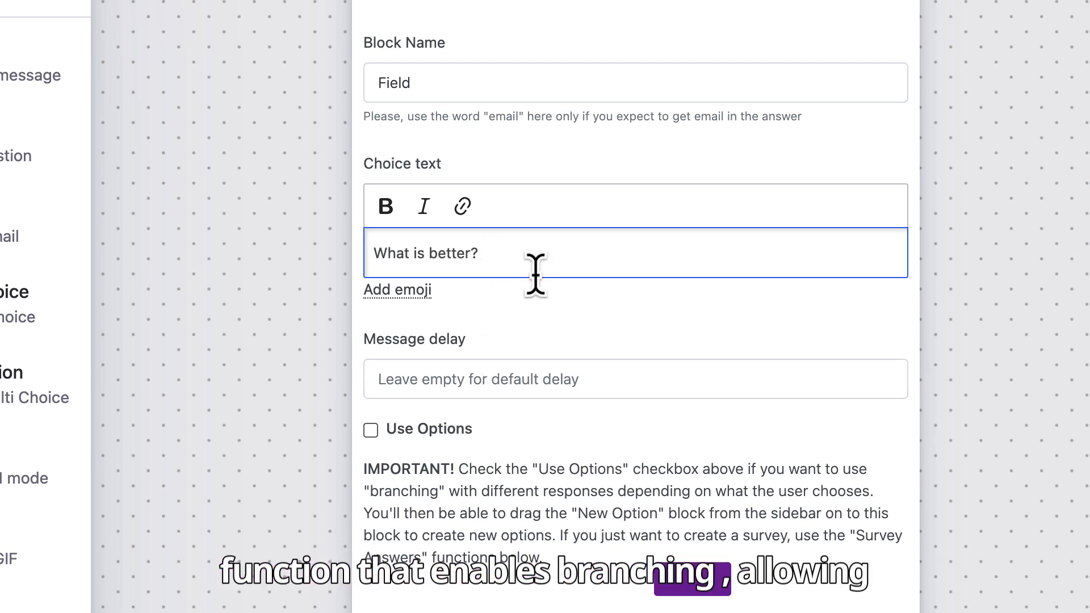
pyautogui.click(530, 316)
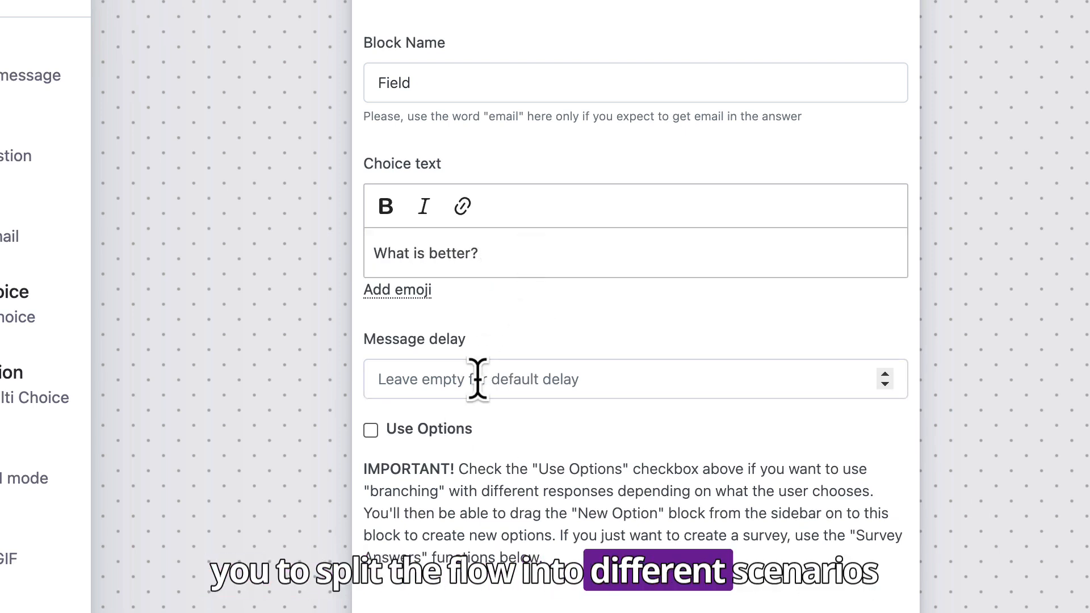
pyautogui.click(373, 431)
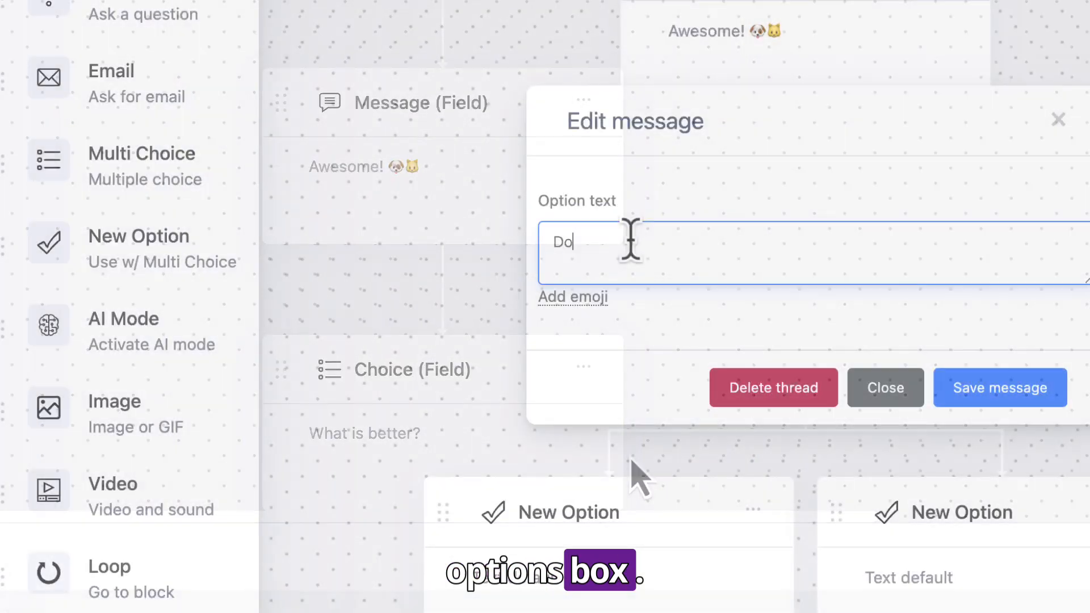
# Step: Set the first New Option block's text to "Dogs" with the dog face emoji and save it
pyautogui.write('gs')
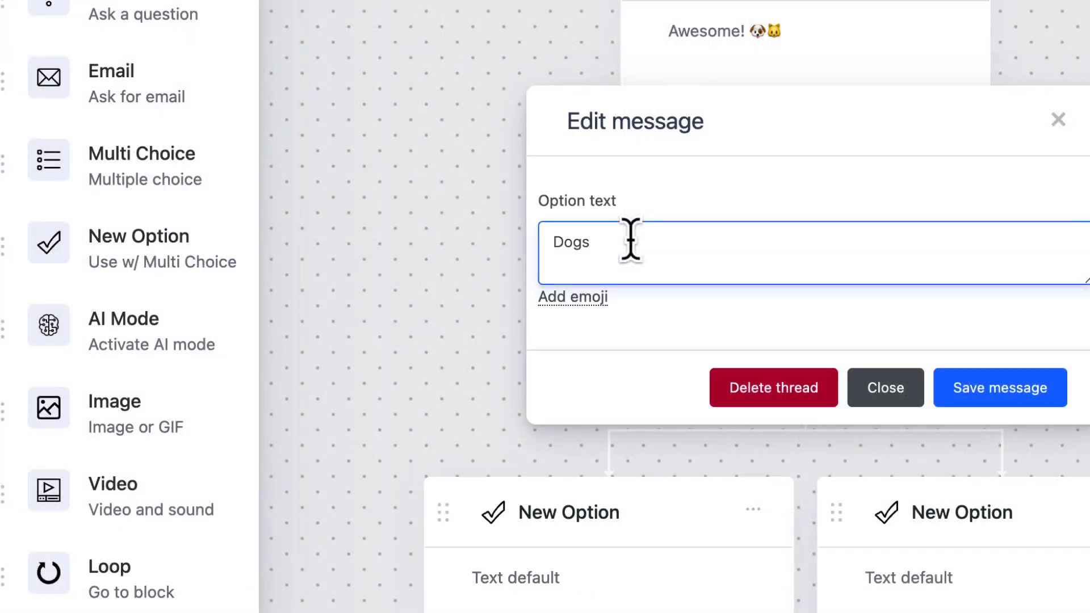
pyautogui.click(589, 304)
pyautogui.scroll(-5, 604, 68)
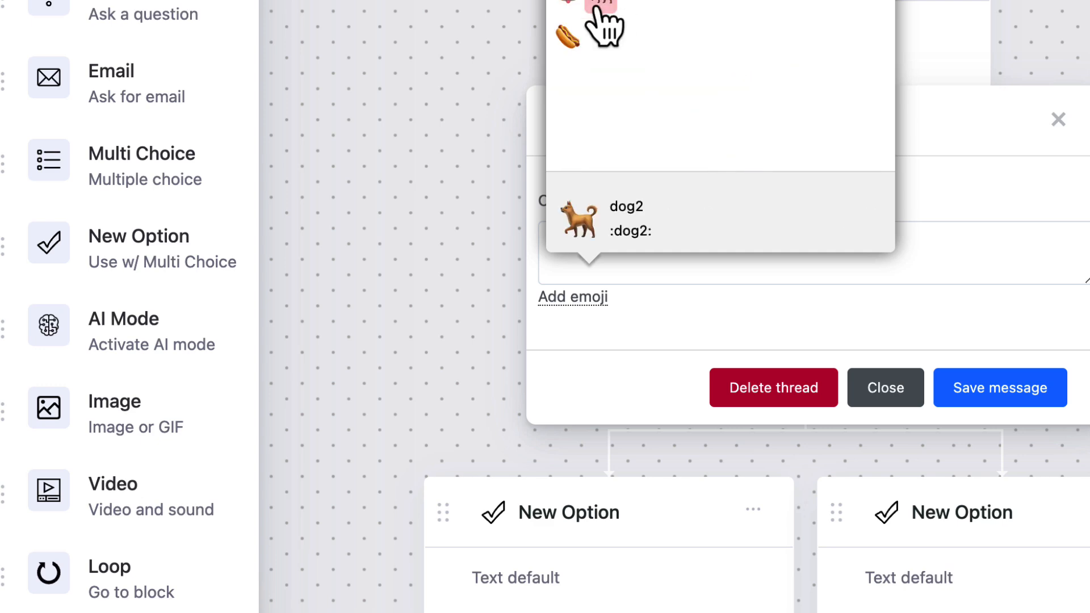
pyautogui.click(601, 17)
pyautogui.click(1000, 388)
# Step: Replace the second New Option block's default text with "Cats" and the cat face emoji, then save it
pyautogui.click(924, 582)
pyautogui.click(649, 254)
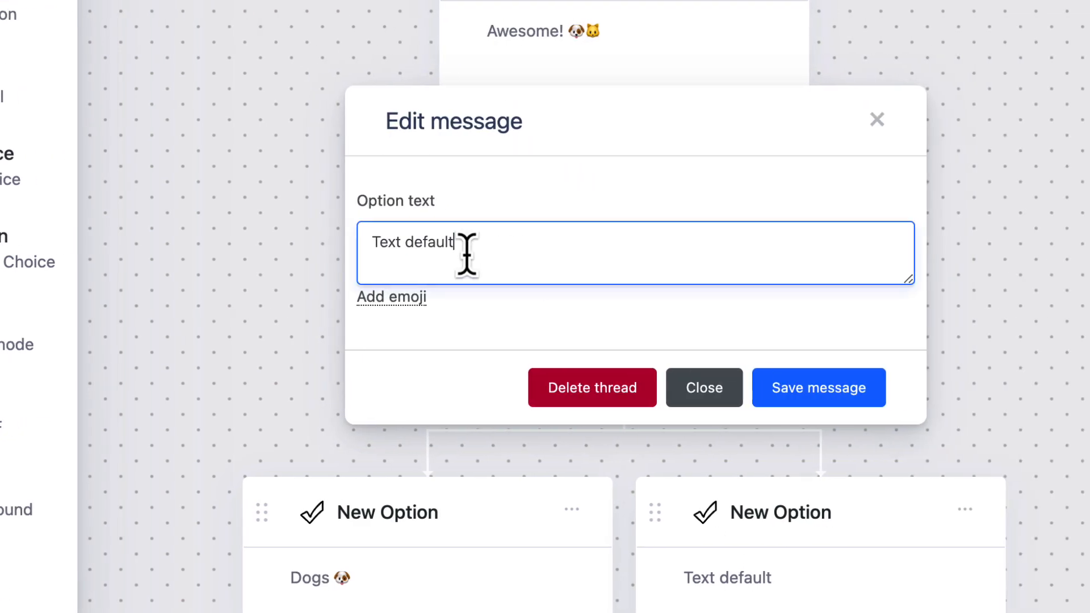
pyautogui.click(391, 299)
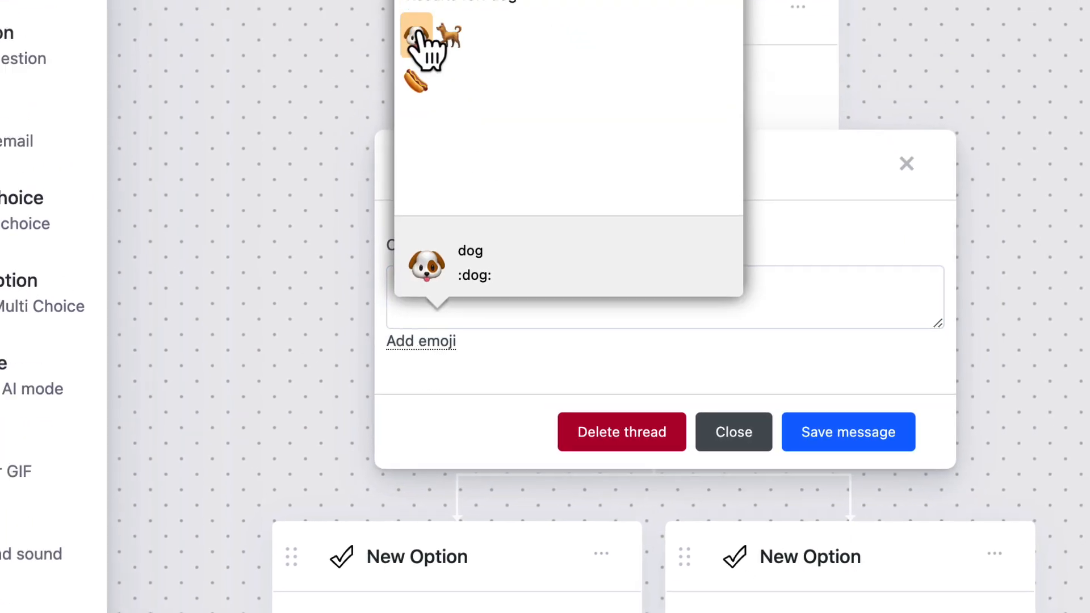
pyautogui.doubleClick(623, 192)
pyautogui.write('cat')
pyautogui.click(569, 310)
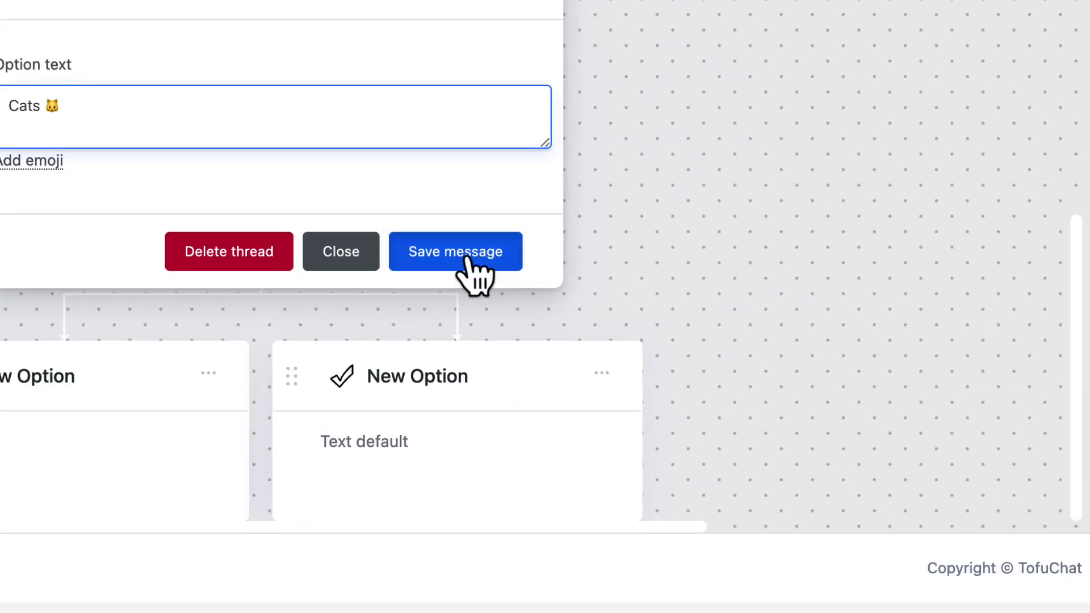
pyautogui.click(465, 257)
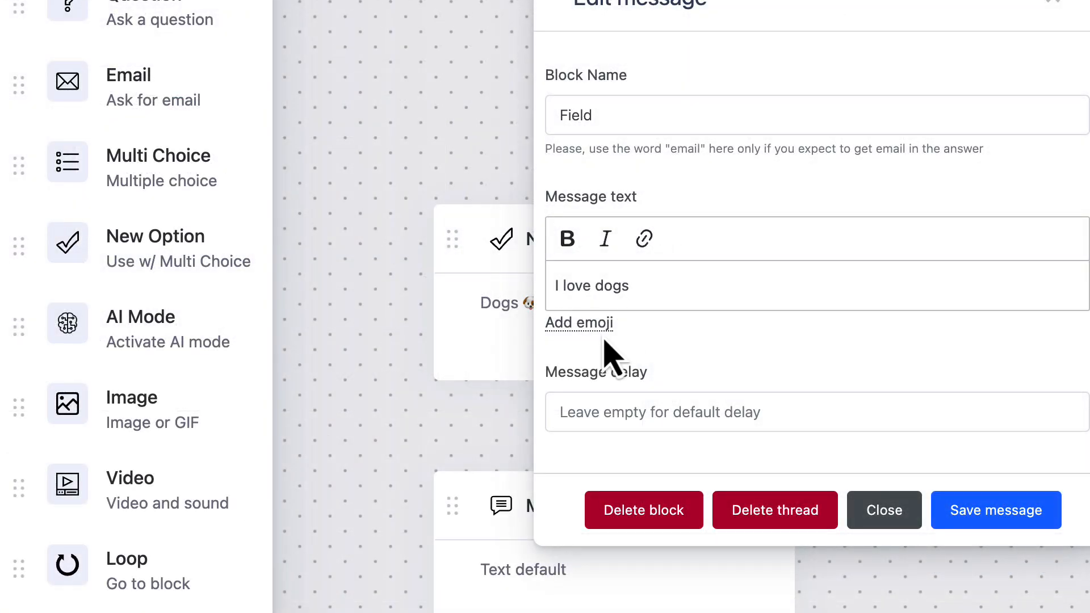
# Step: Set the message under the Dogs option to "I love dogs" followed by the paw prints emoji
pyautogui.click(594, 324)
pyautogui.click(501, 106)
pyautogui.write('paw')
pyautogui.click(393, 175)
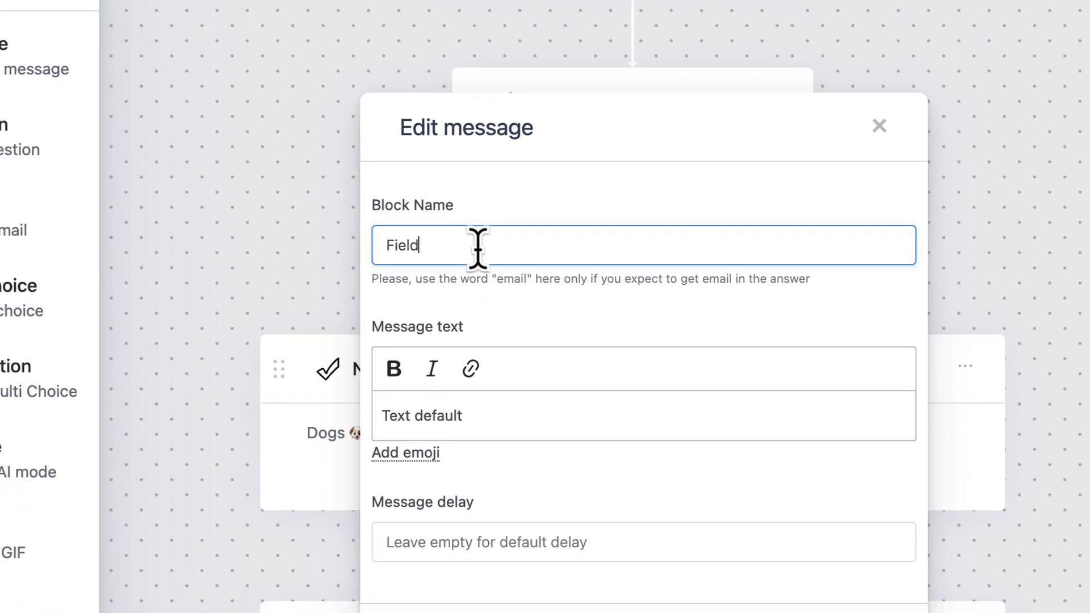
# Step: Set the message under the Cats option to "I love cats" and add the full-body cat emoji
pyautogui.click(433, 415)
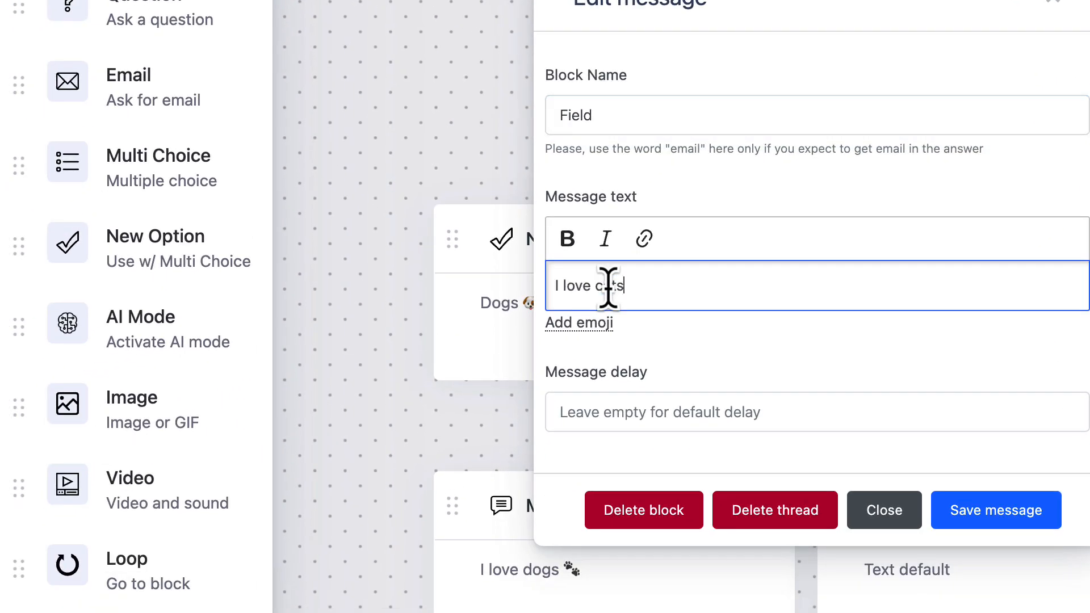
pyautogui.click(591, 328)
pyautogui.doubleClick(461, 105)
pyautogui.write('cat')
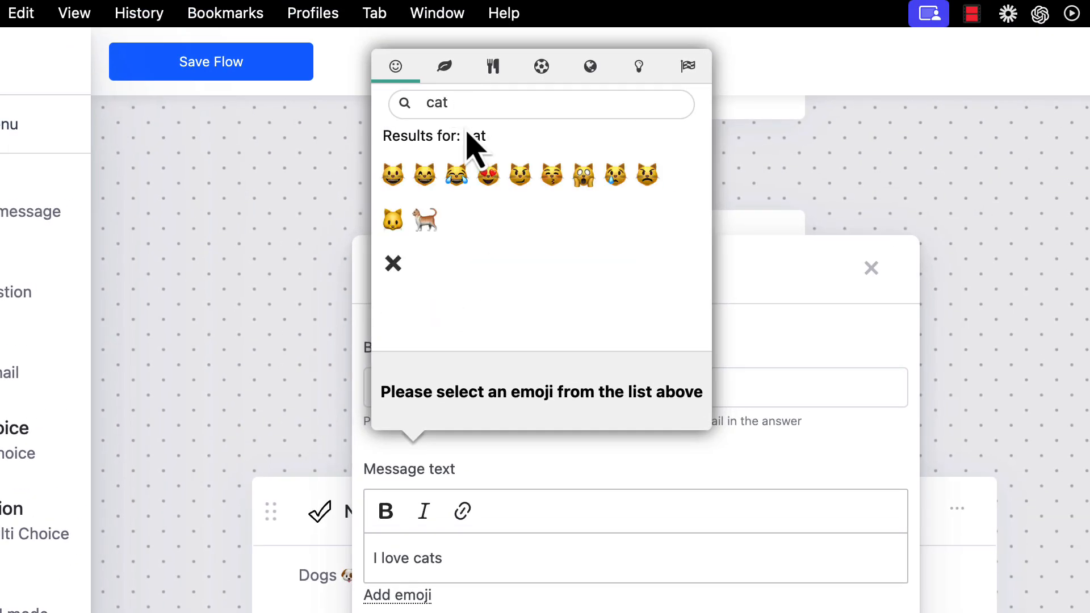
pyautogui.click(425, 220)
pyautogui.press('Escape')
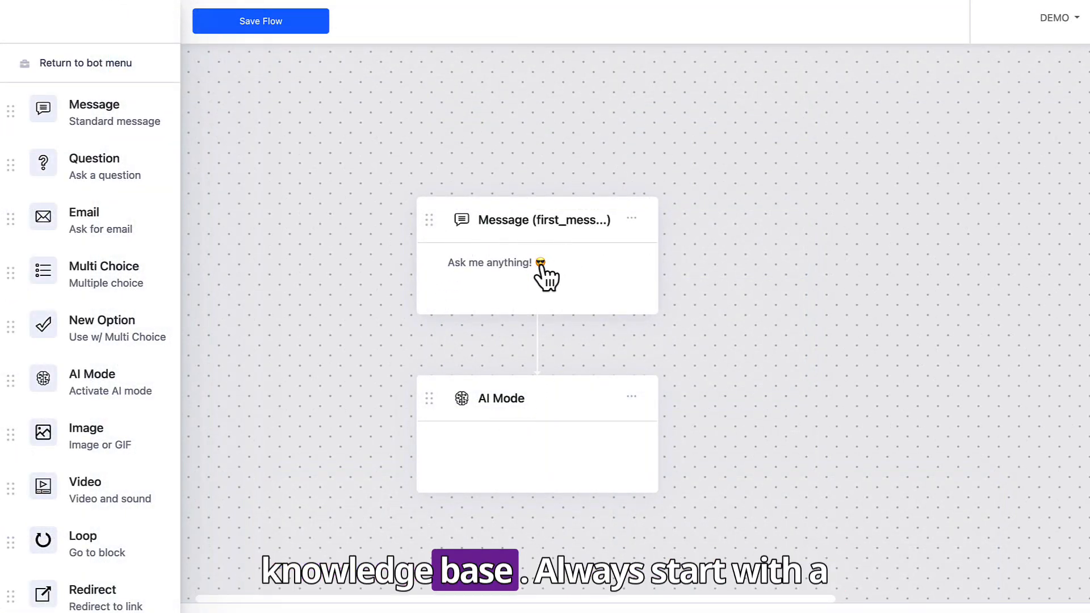
# Step: Name the AI Mode block "ai mode", leave its business name and context blank, and save it
pyautogui.click(503, 400)
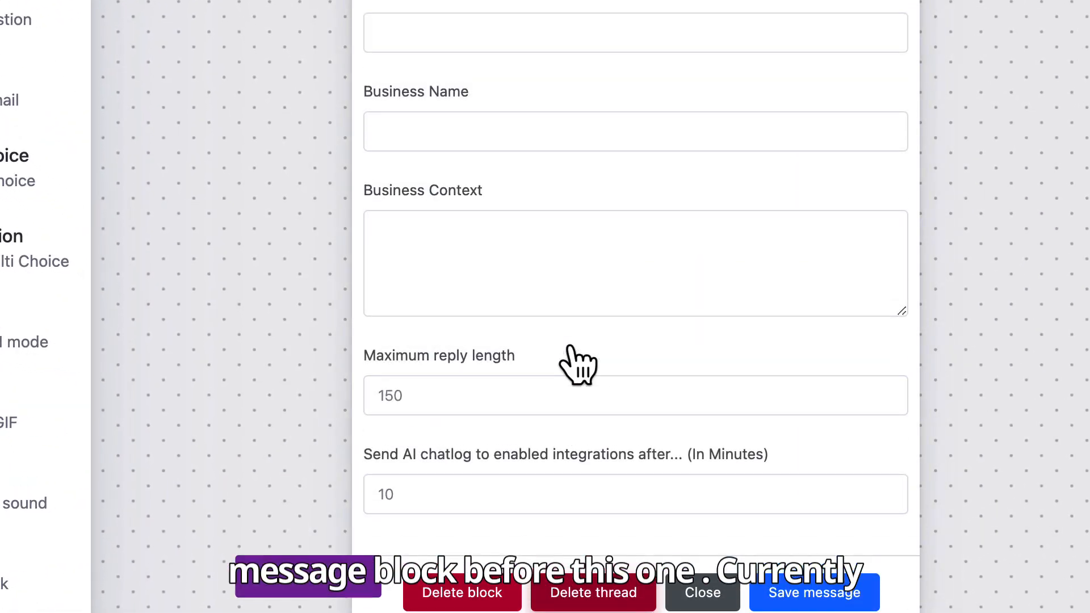
pyautogui.click(453, 31)
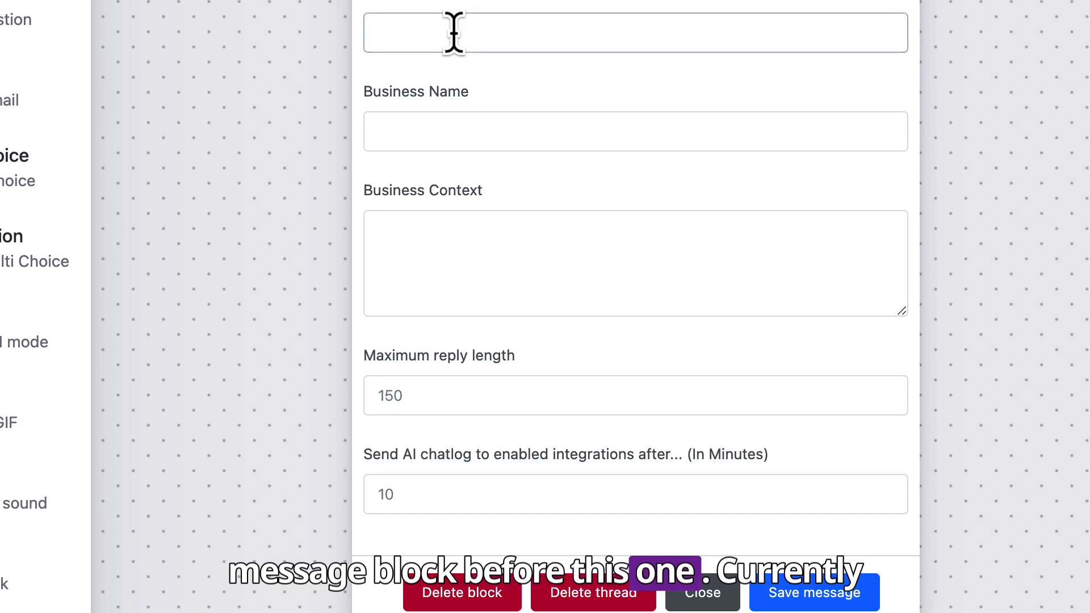
pyautogui.write('ai mode')
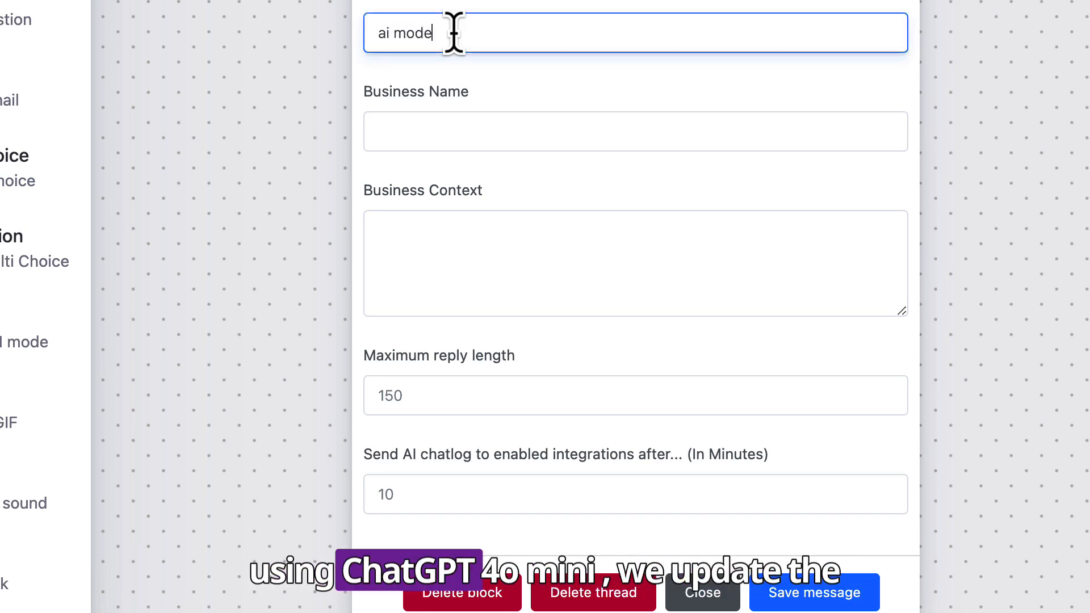
pyautogui.click(432, 118)
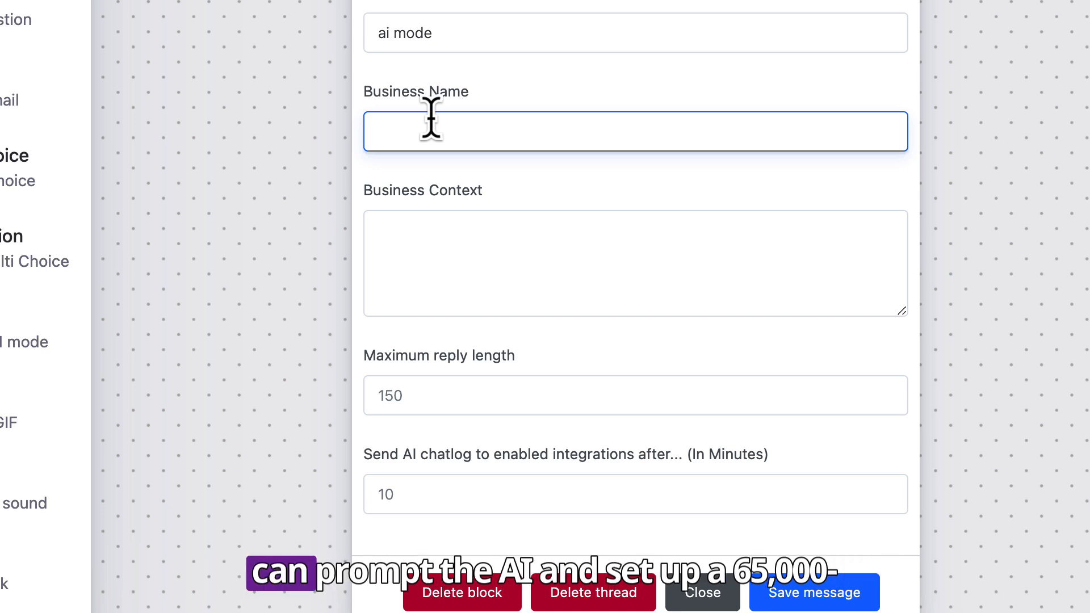
pyautogui.click(471, 228)
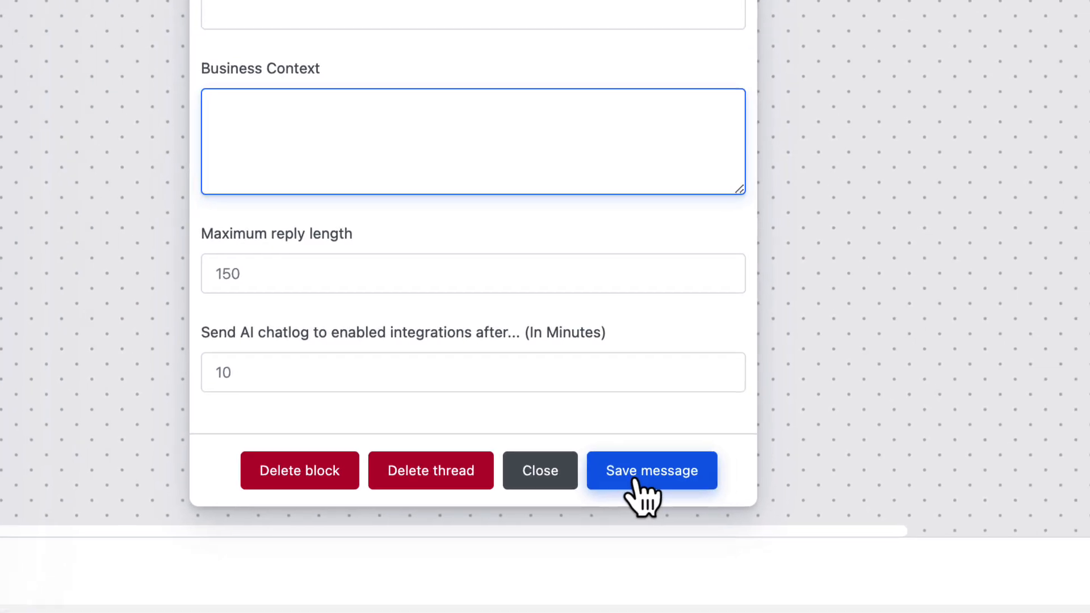
pyautogui.click(815, 592)
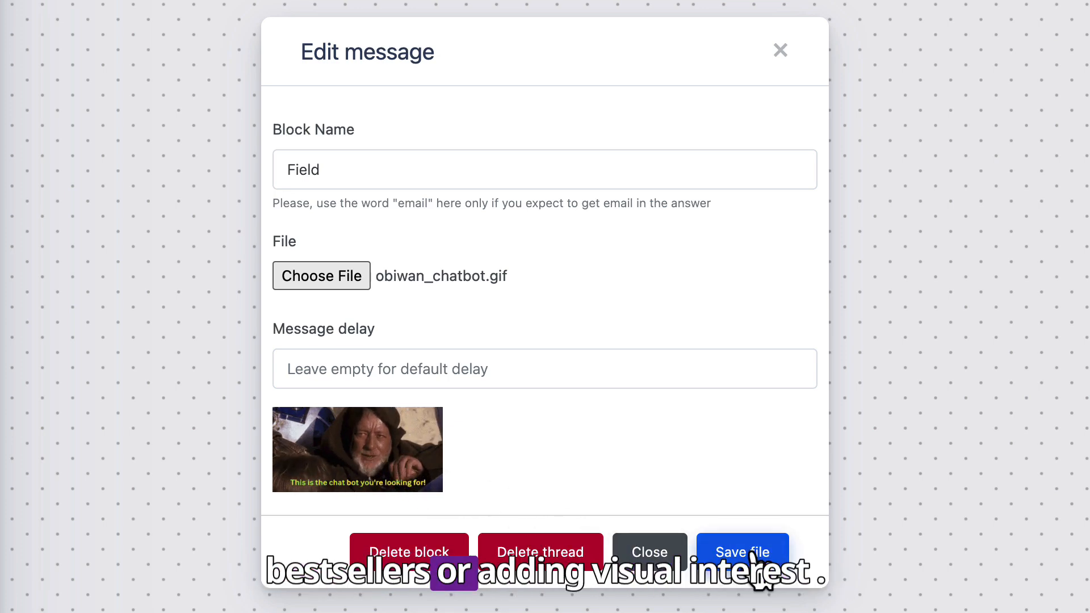
pyautogui.click(744, 554)
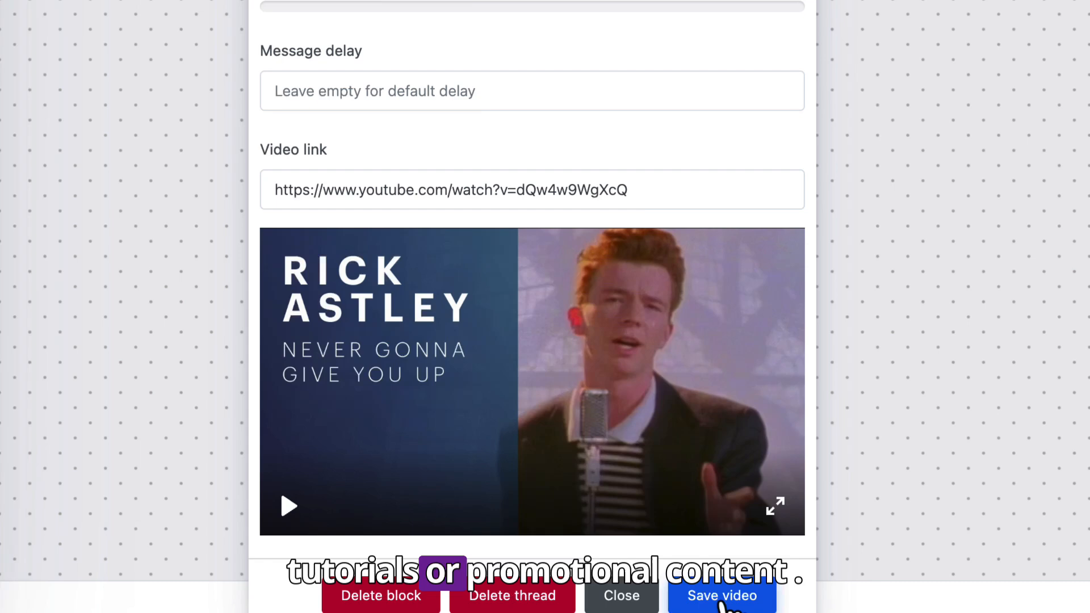
pyautogui.click(723, 599)
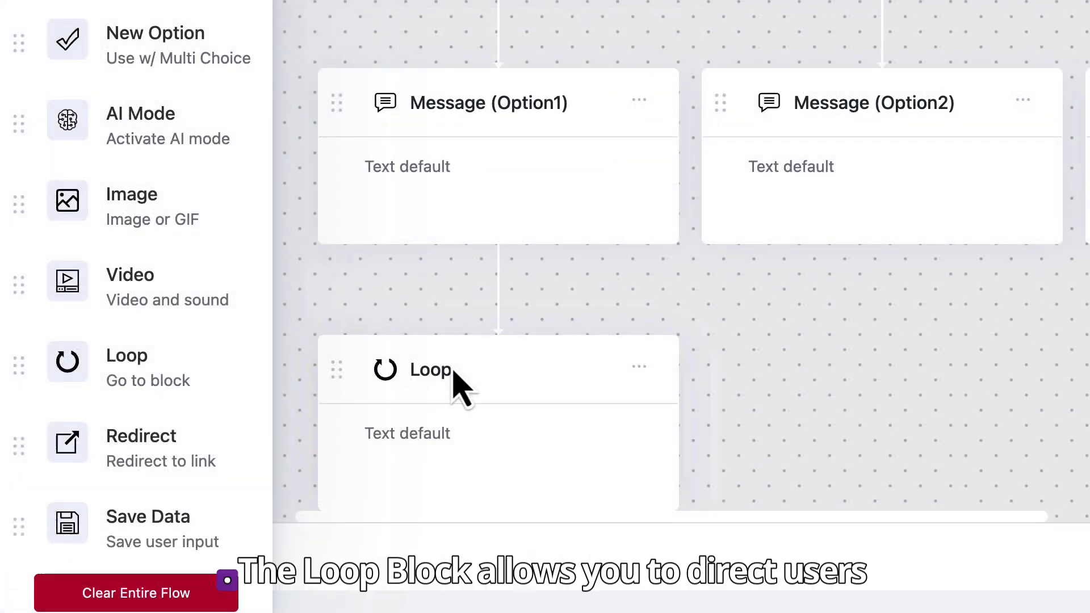
# Step: Set the Loop block under Option1 to go back to main_menu and save it
pyautogui.click(452, 372)
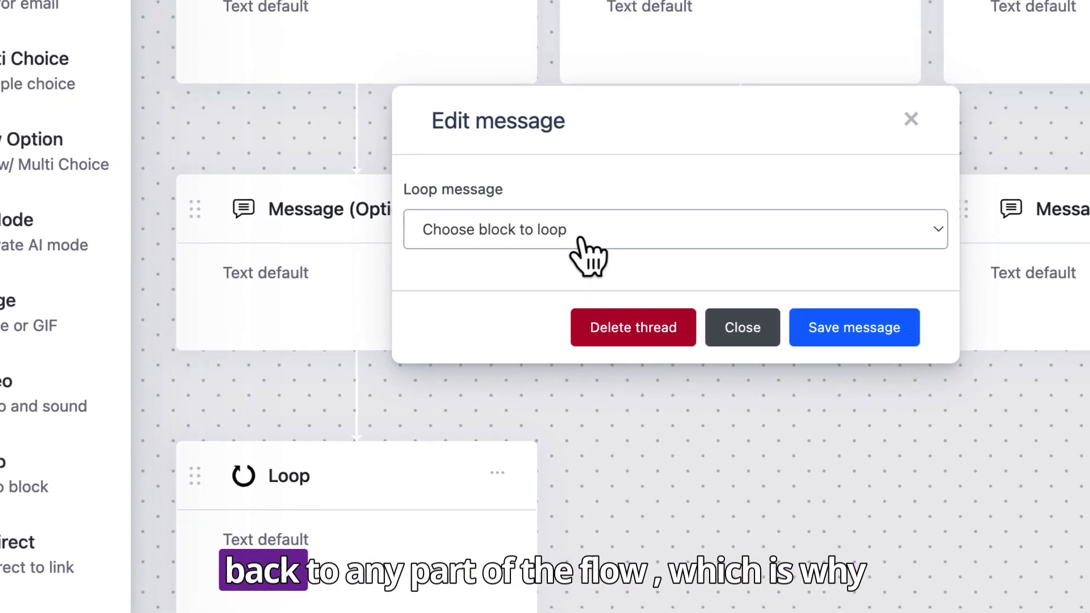
pyautogui.click(723, 133)
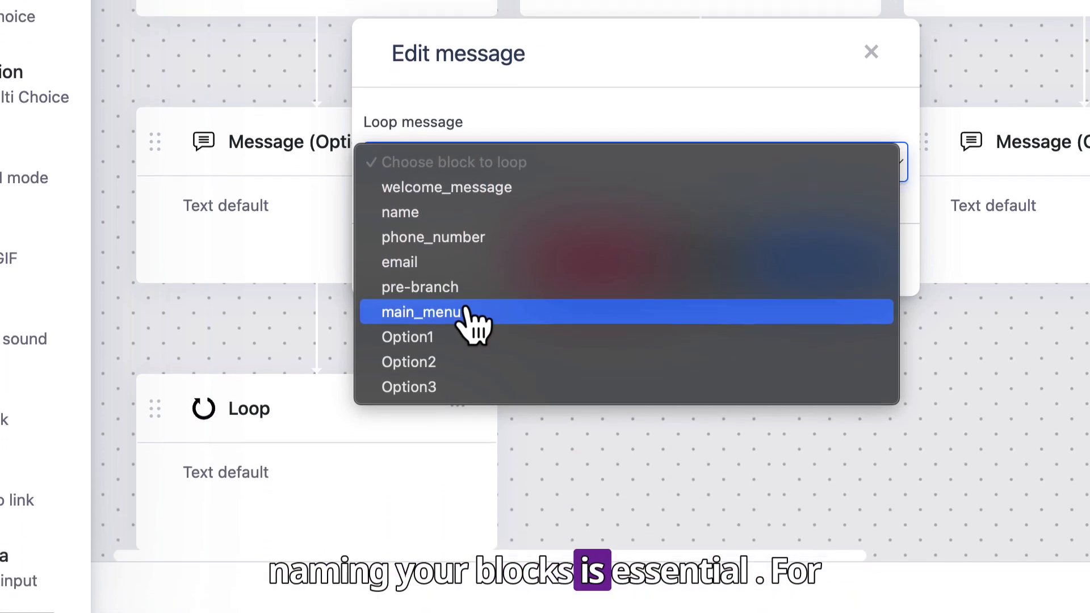
pyautogui.click(467, 314)
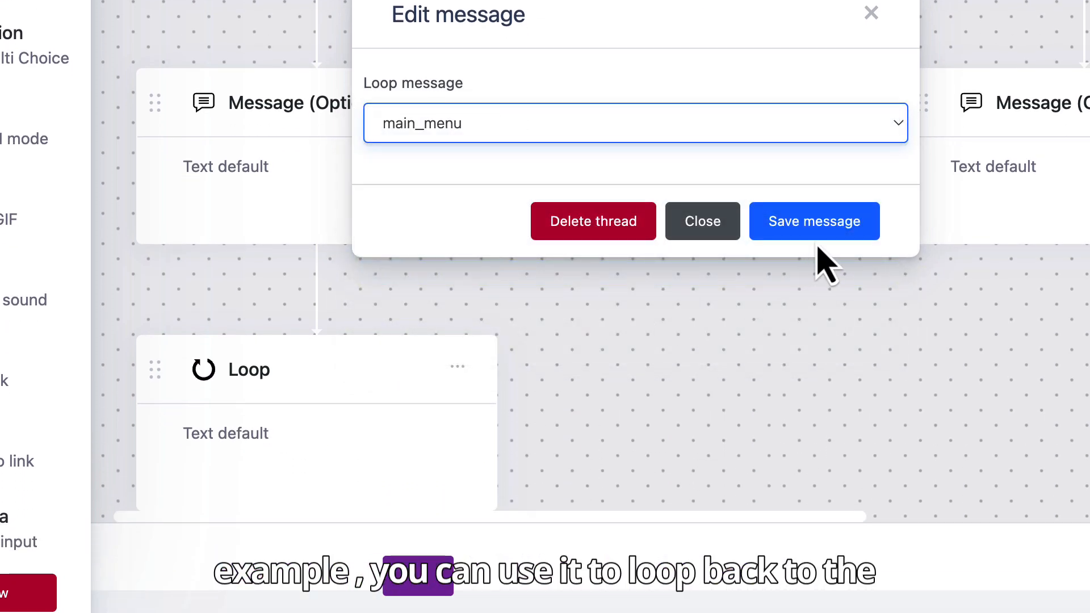
pyautogui.click(830, 233)
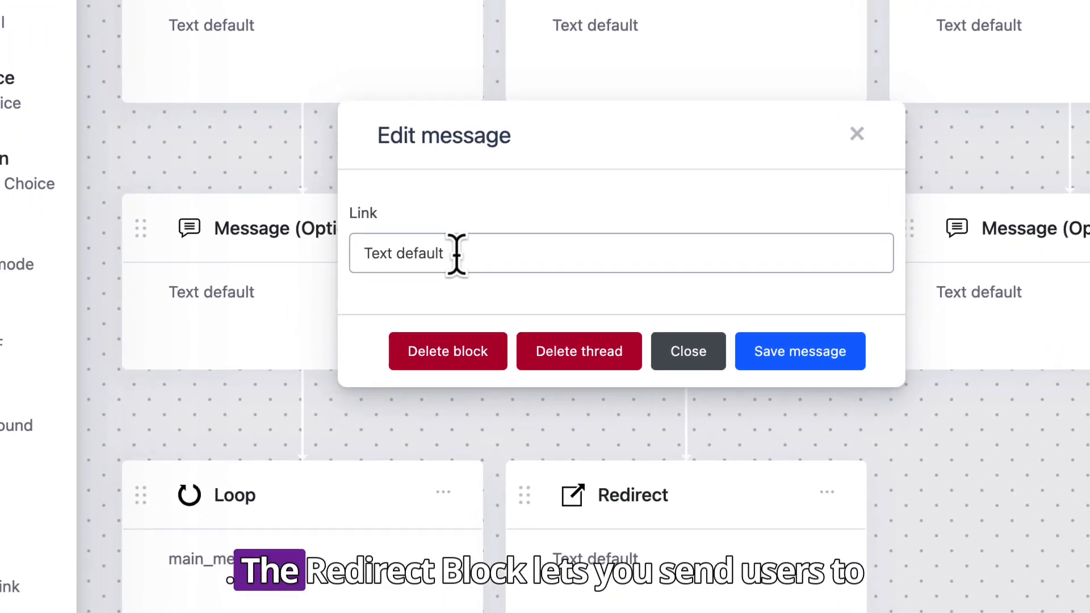
pyautogui.doubleClick(470, 264)
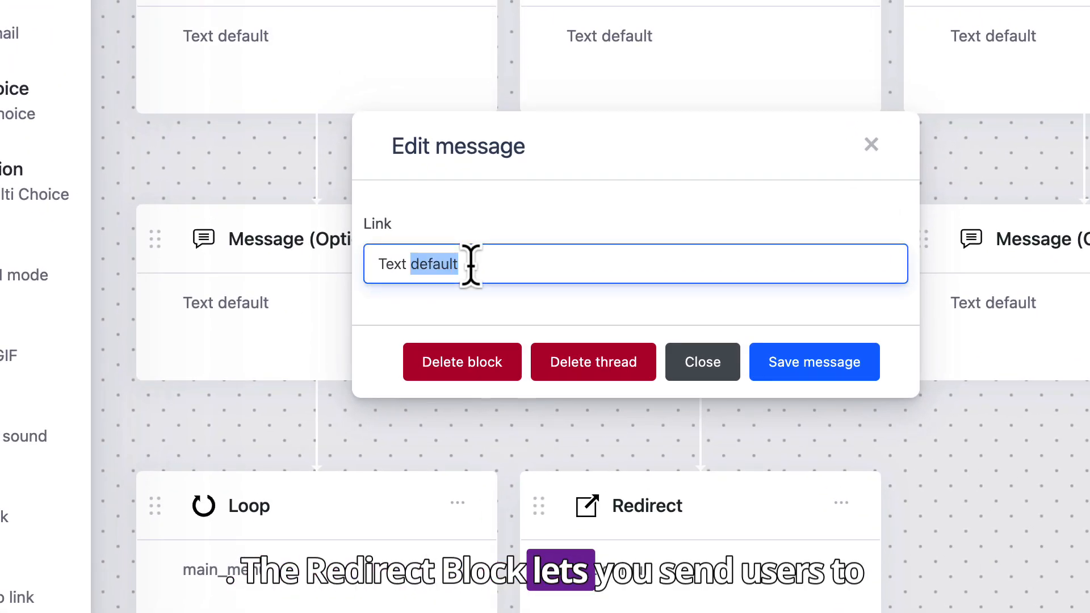
pyautogui.hotkey('ctrl', 'a')
pyautogui.write('https://www.youtube.com/watch?v=dQw4w9WgXcQ')
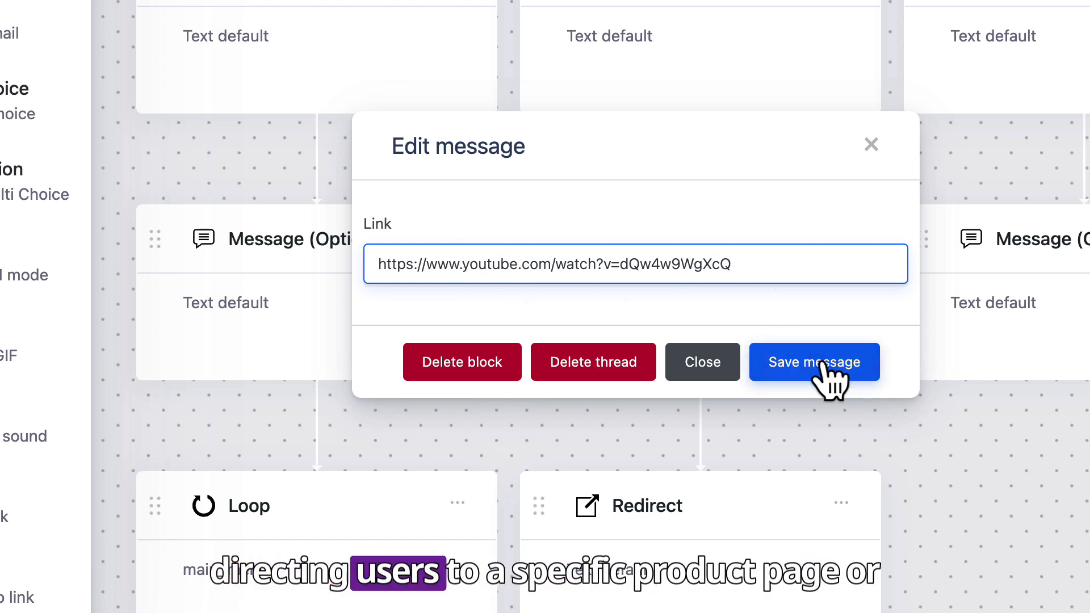
pyautogui.click(477, 363)
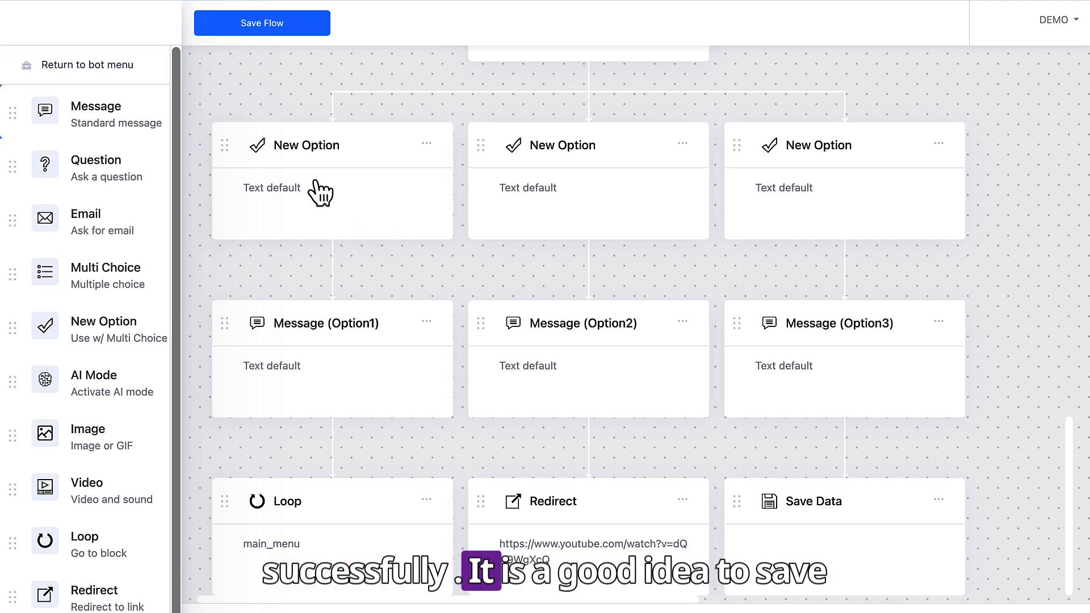
# Step: Leave the flow builder for the bot's Settings page and keep its status set to Enabled
pyautogui.click(75, 64)
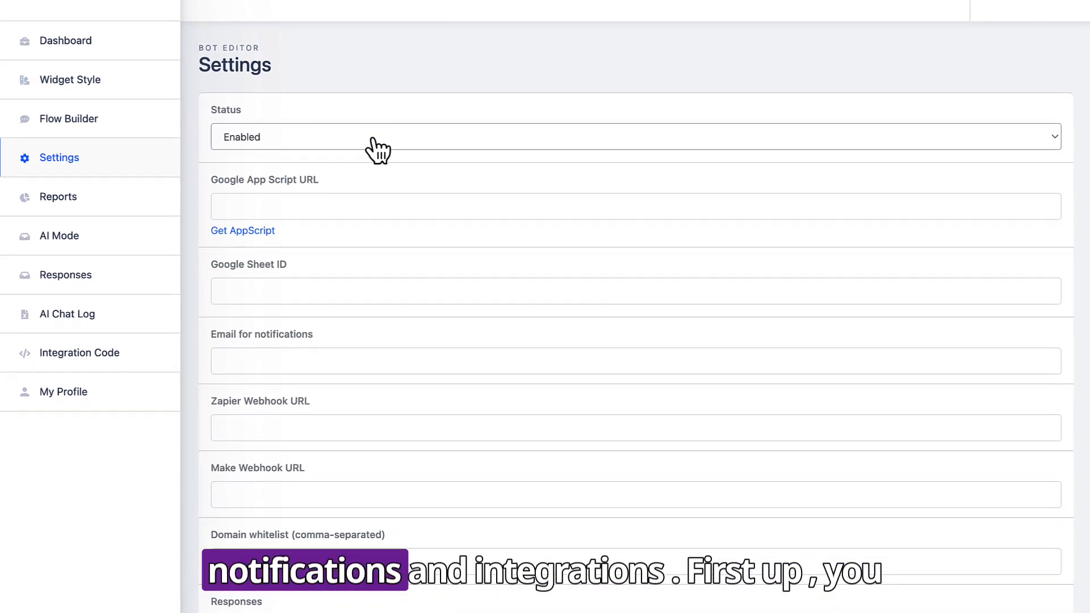
pyautogui.click(377, 168)
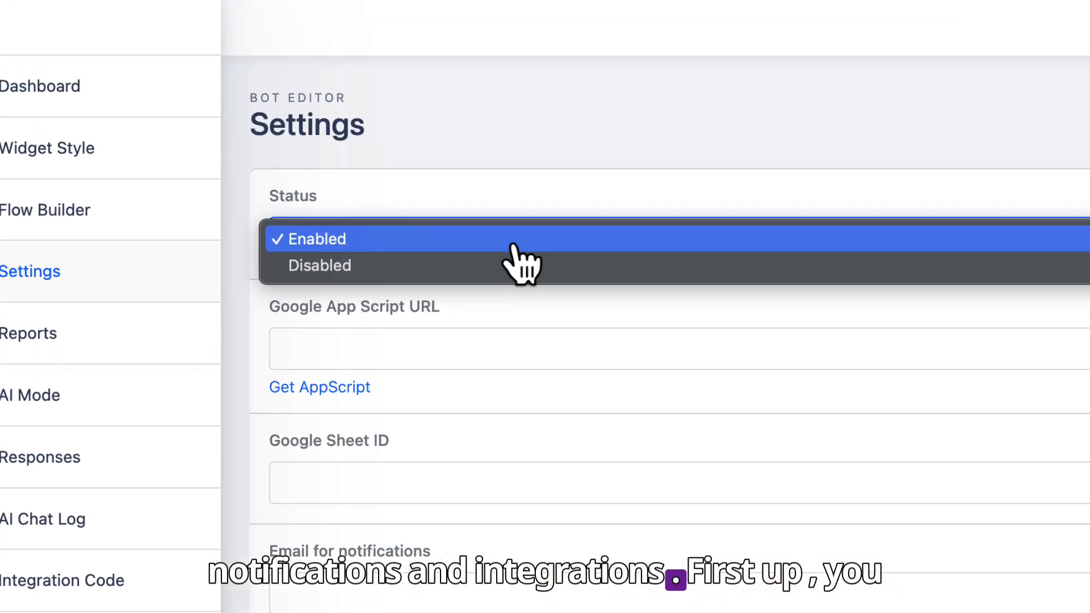
pyautogui.click(381, 161)
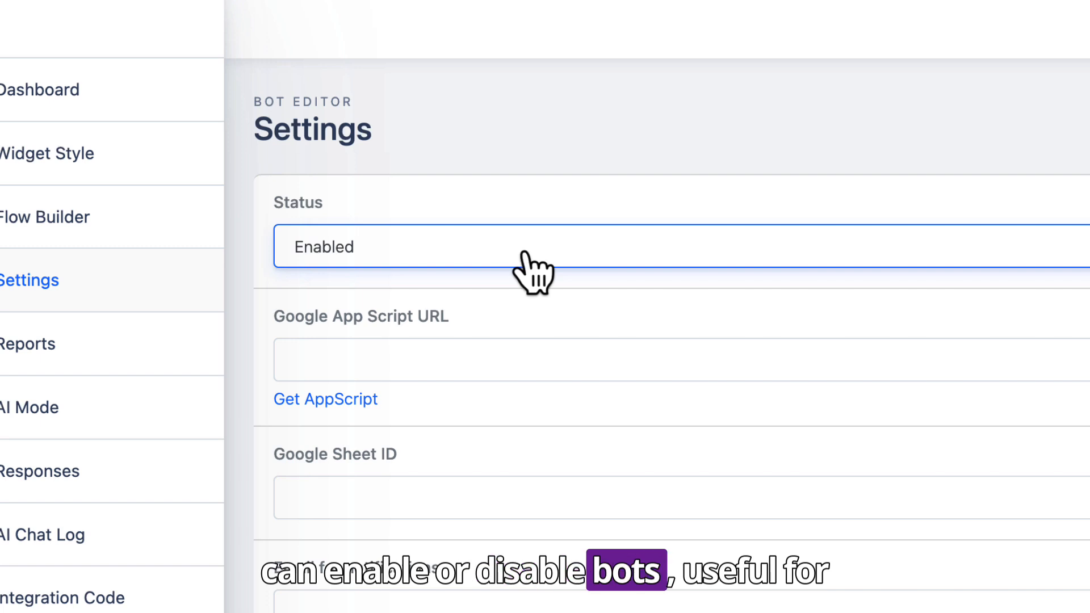
# Step: Examine the bot's Google App Script, Google Sheet, notification email, Zapier and Make webhook, and domain whitelist settings
pyautogui.scroll(-2, 527, 253)
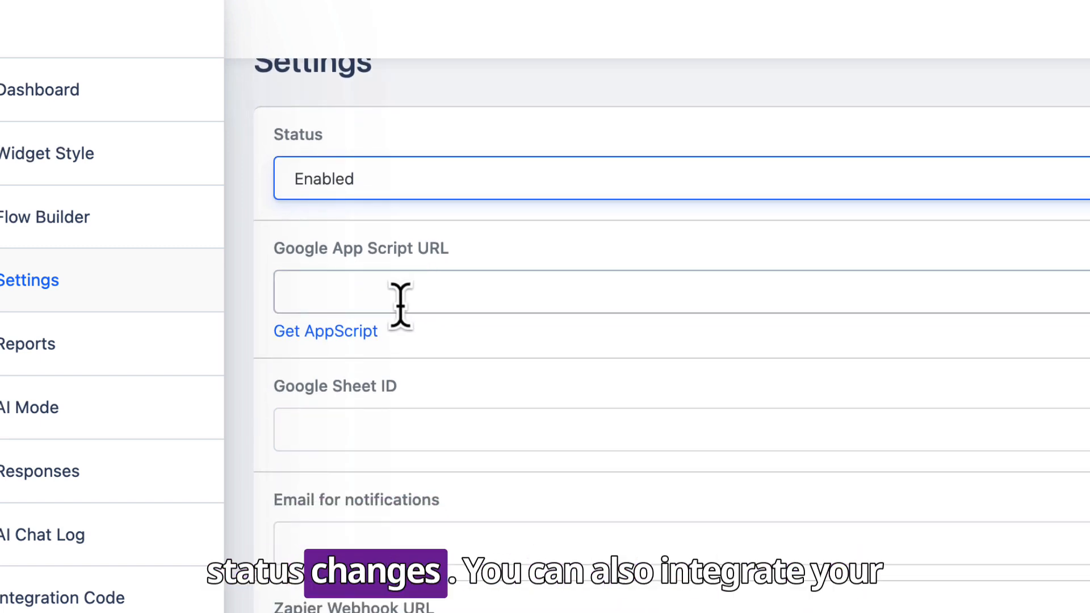
pyautogui.click(370, 299)
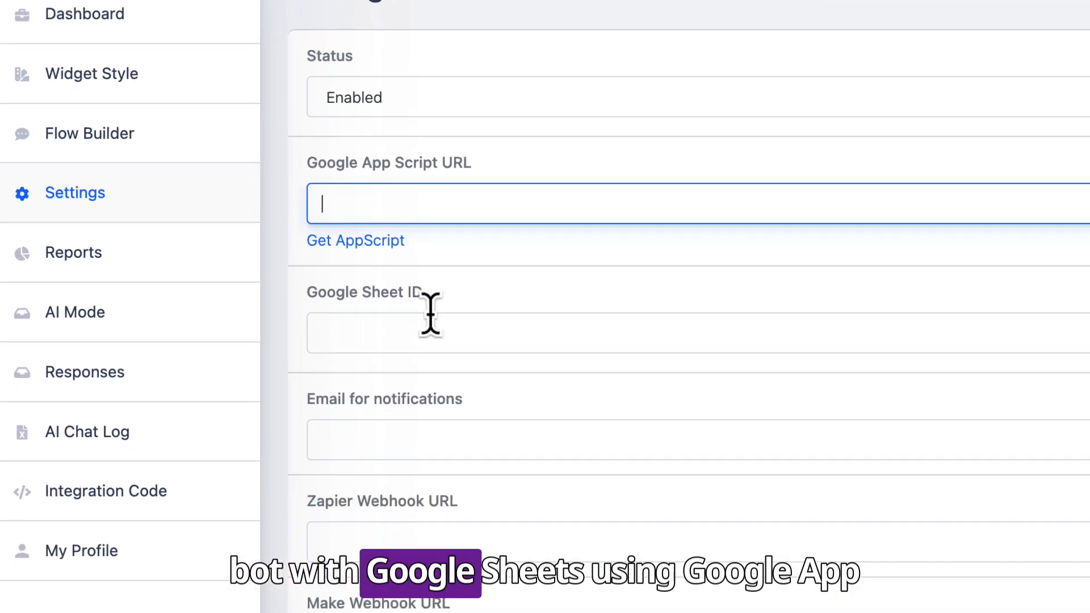
pyautogui.click(385, 424)
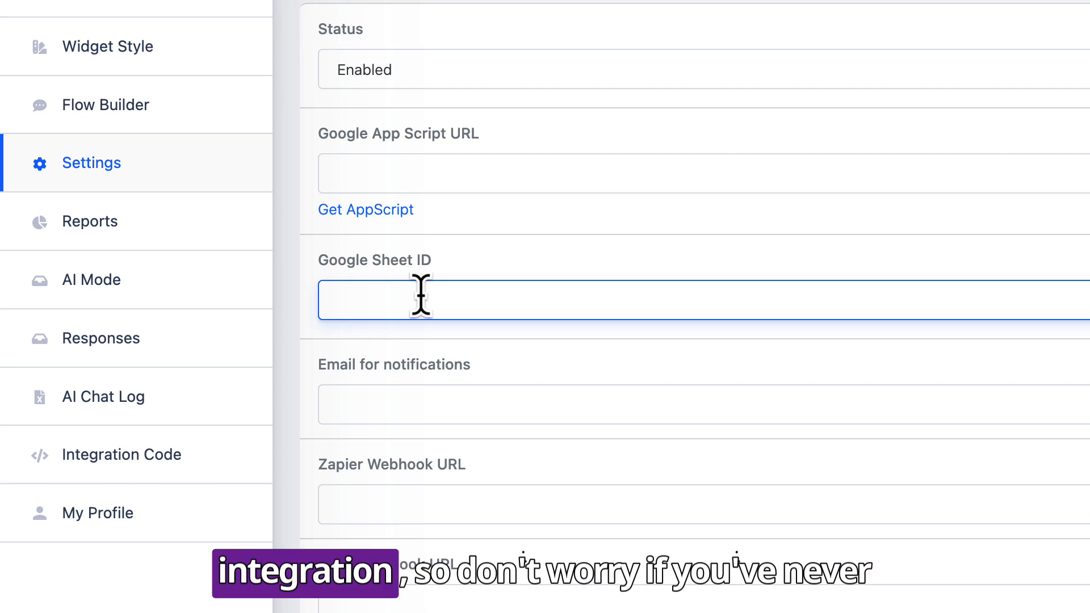
pyautogui.scroll(-5, 421, 295)
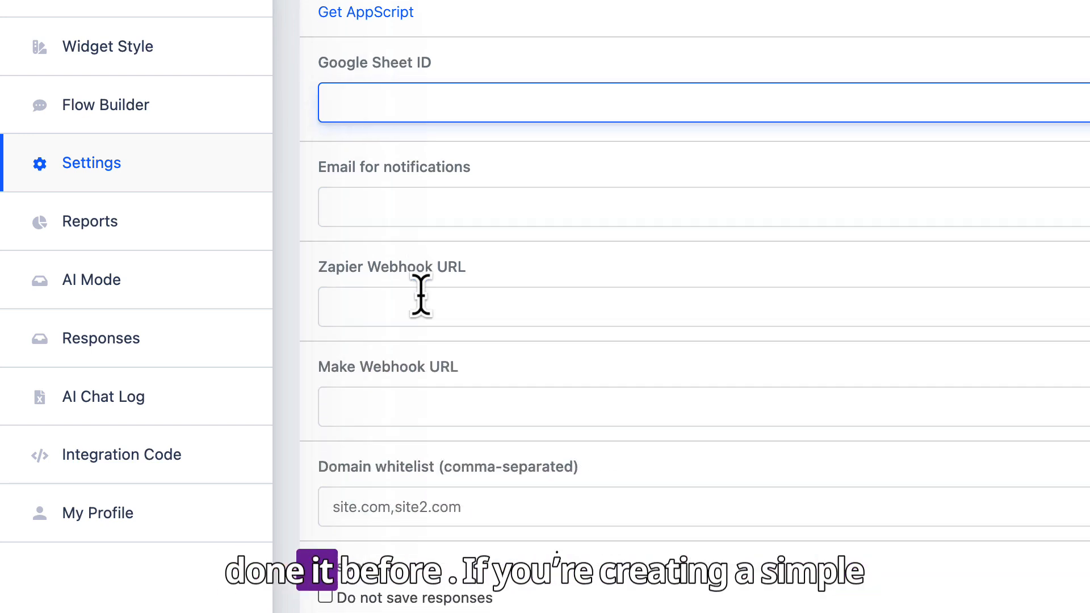
pyautogui.click(360, 205)
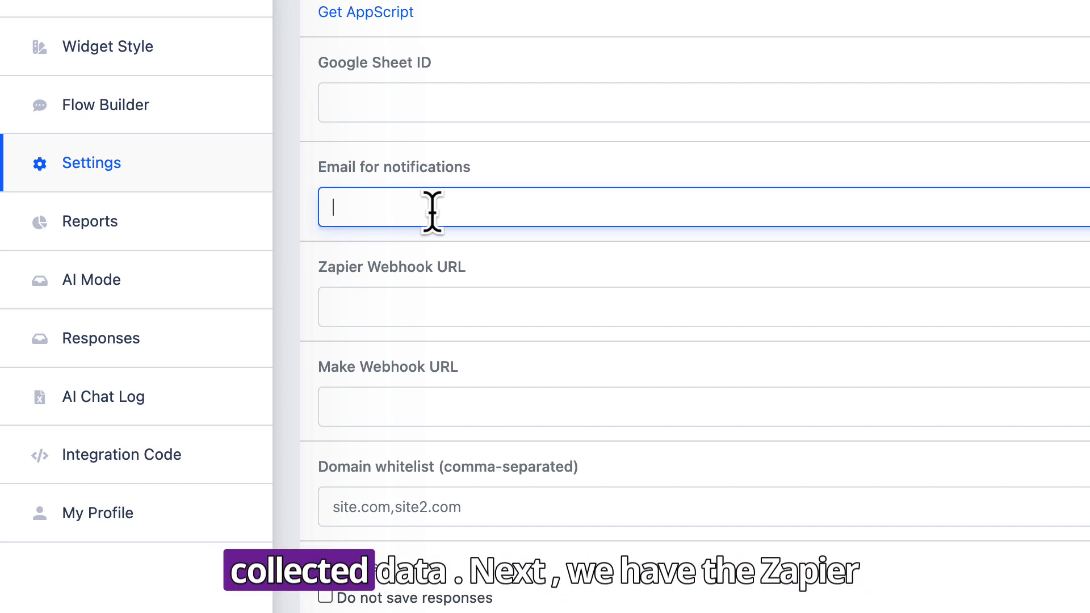
pyautogui.click(428, 301)
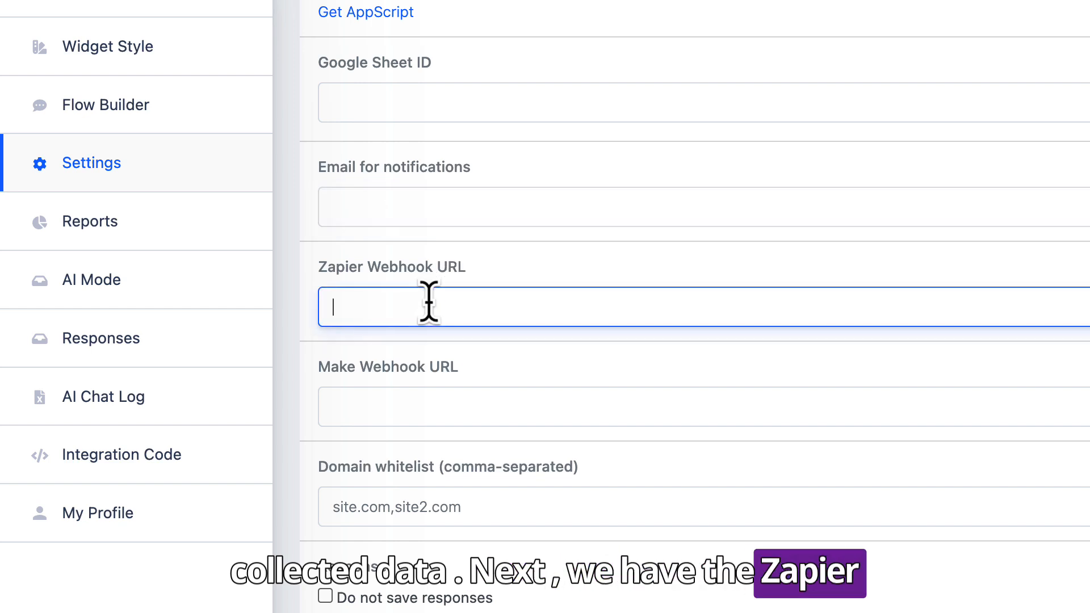
pyautogui.click(425, 407)
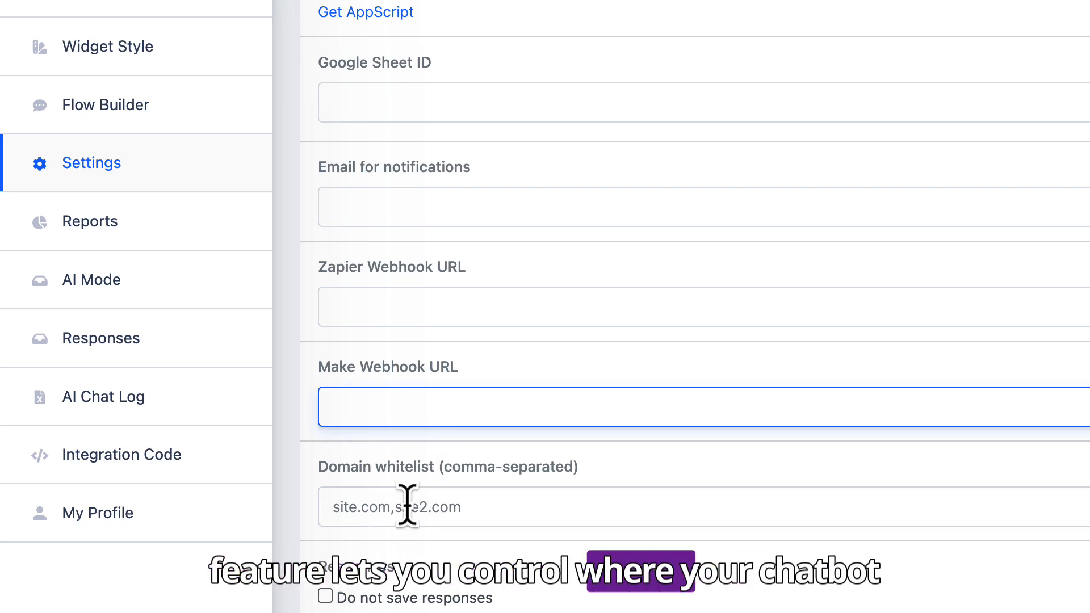
pyautogui.click(347, 514)
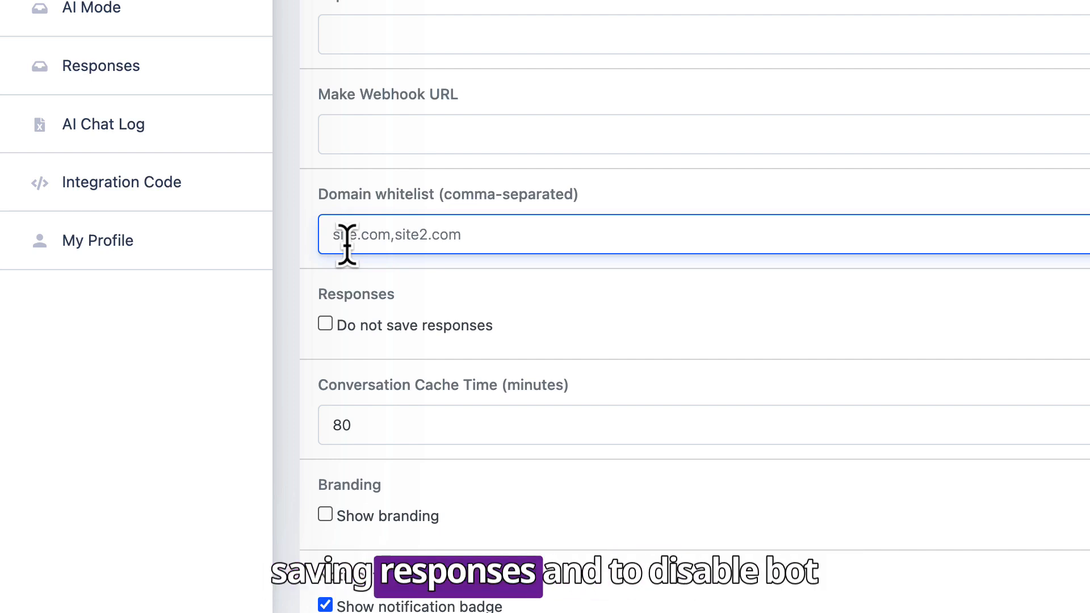
# Step: Examine the bot's response saving, conversation cache time, branding, notification badge, Mailchimp, Klaviyo and internationalisation settings
pyautogui.scroll(-2, 347, 244)
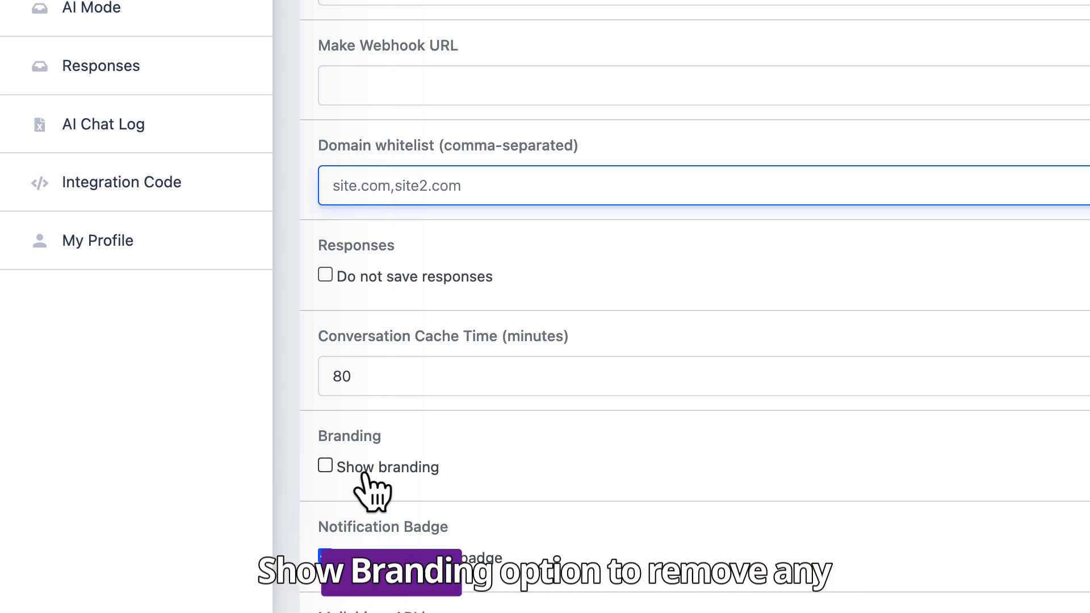
pyautogui.click(389, 377)
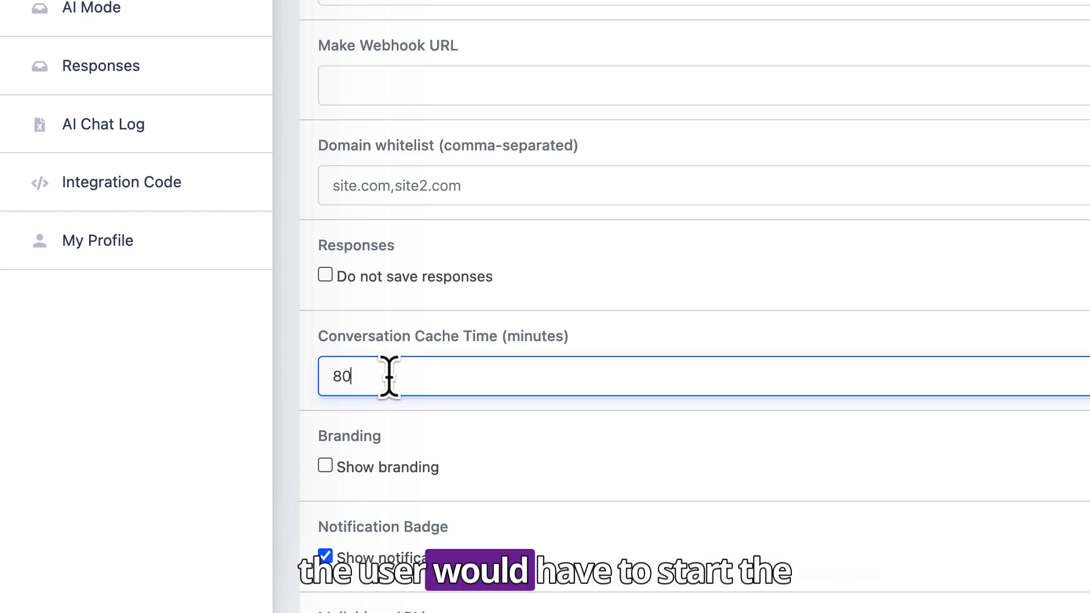
pyautogui.scroll(-2, 389, 377)
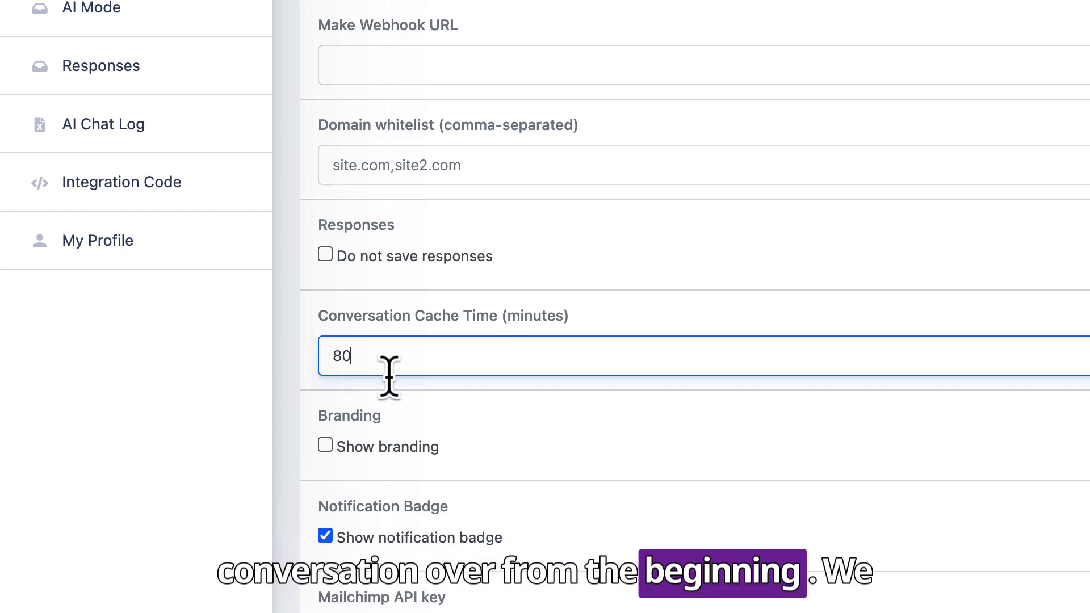
pyautogui.scroll(-5, 389, 376)
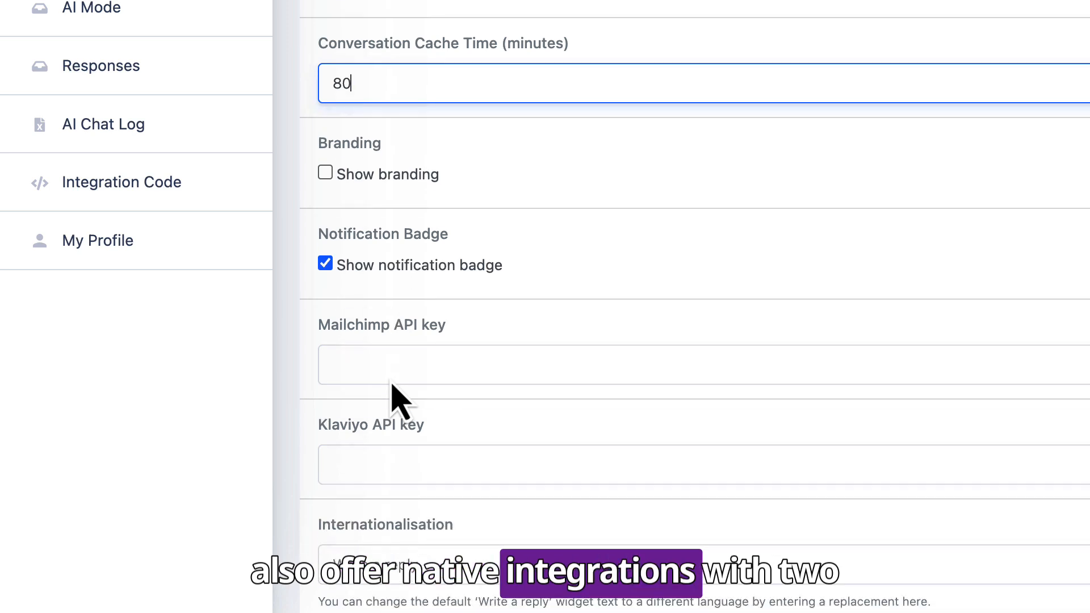
pyautogui.click(402, 356)
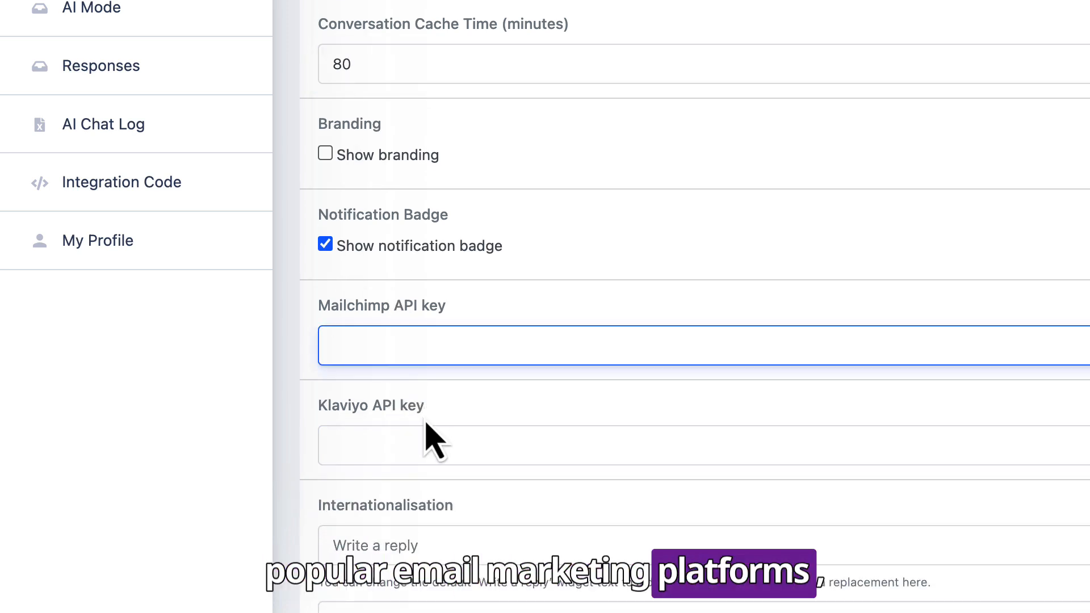
pyautogui.click(379, 449)
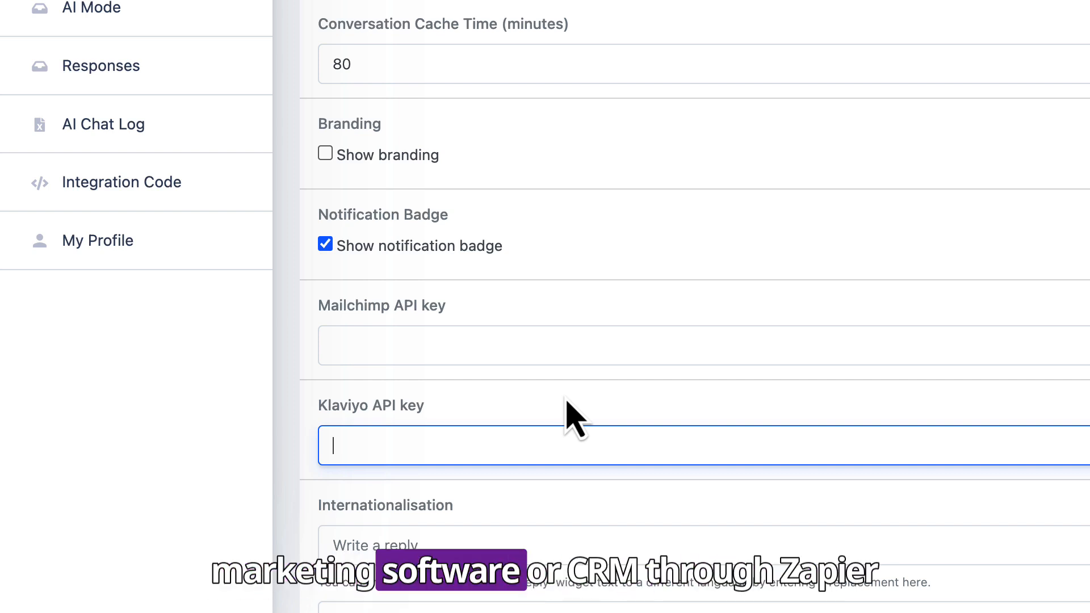
pyautogui.scroll(-1, 568, 407)
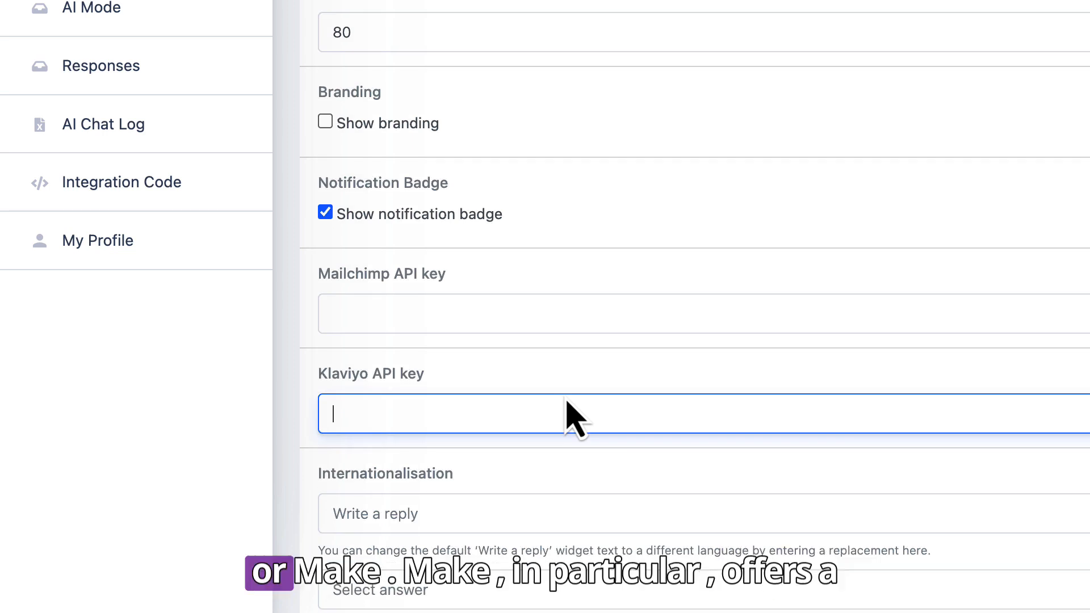
pyautogui.scroll(-5, 567, 401)
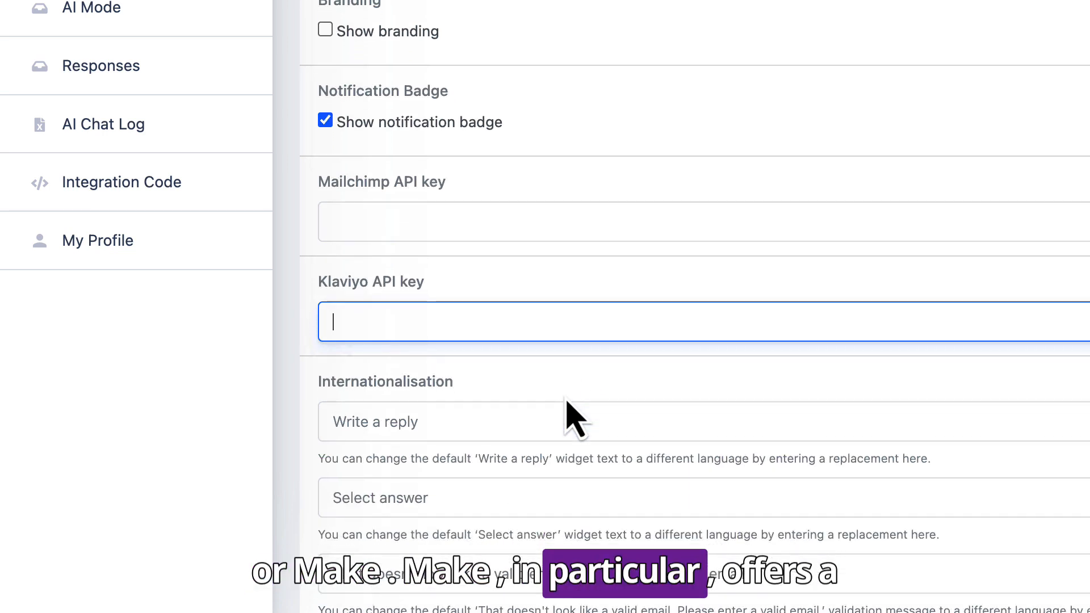
pyautogui.scroll(-3, 569, 417)
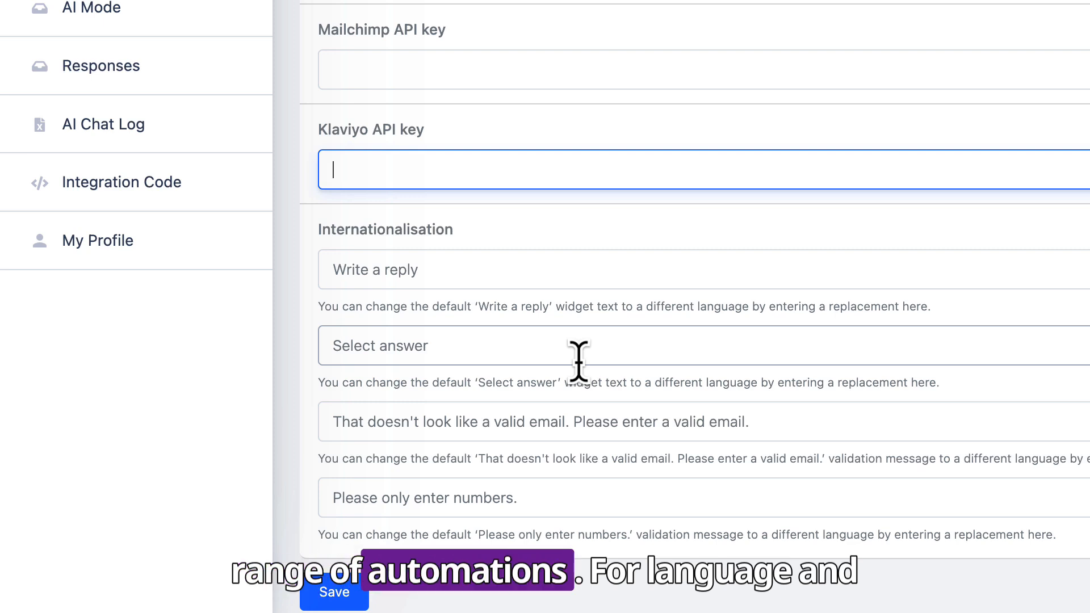
# Step: Review the Internationalisation text fields for replies, answers and validation messages, and save the bot's settings
pyautogui.click(381, 244)
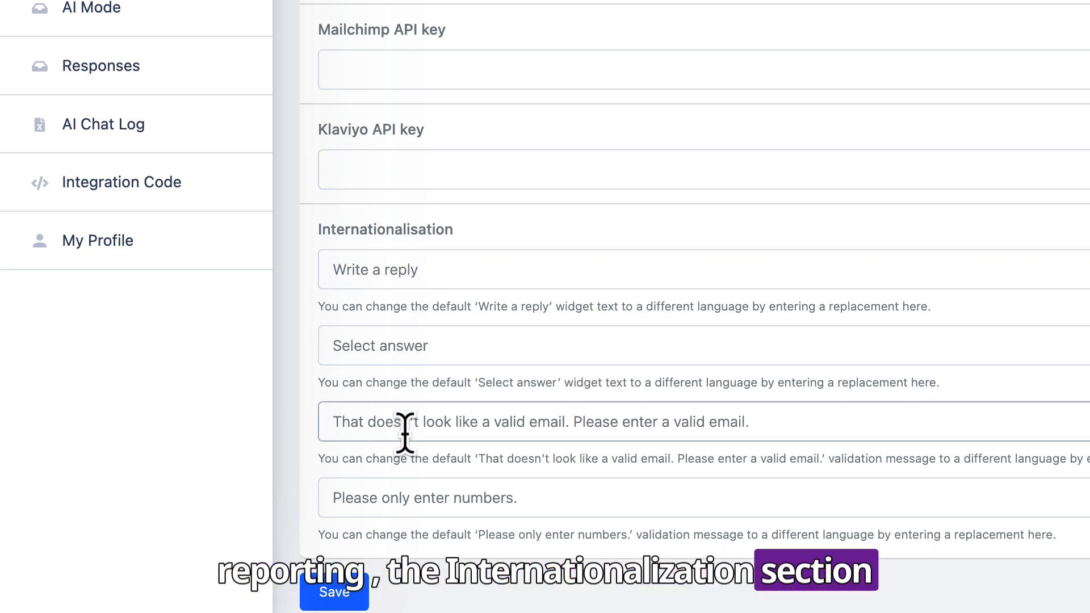
pyautogui.scroll(-3, 413, 492)
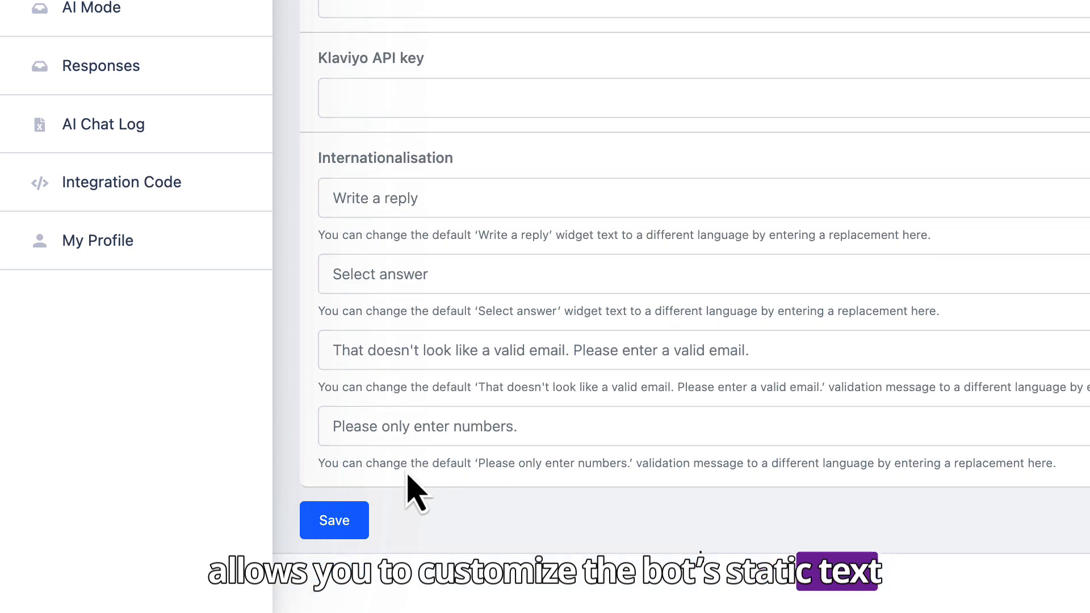
pyautogui.scroll(1, 413, 491)
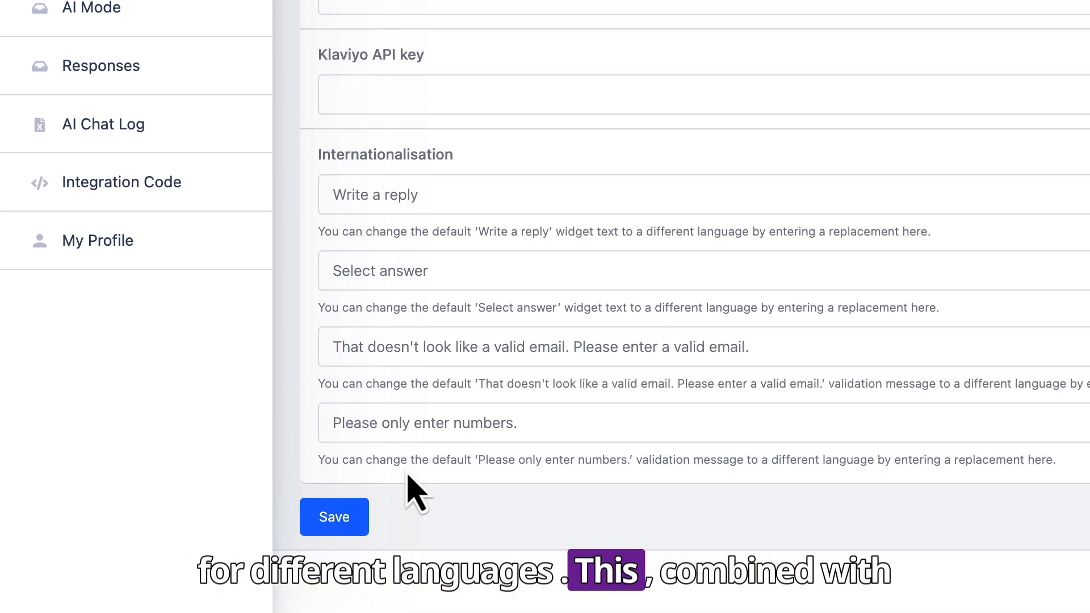
pyautogui.scroll(1, 413, 491)
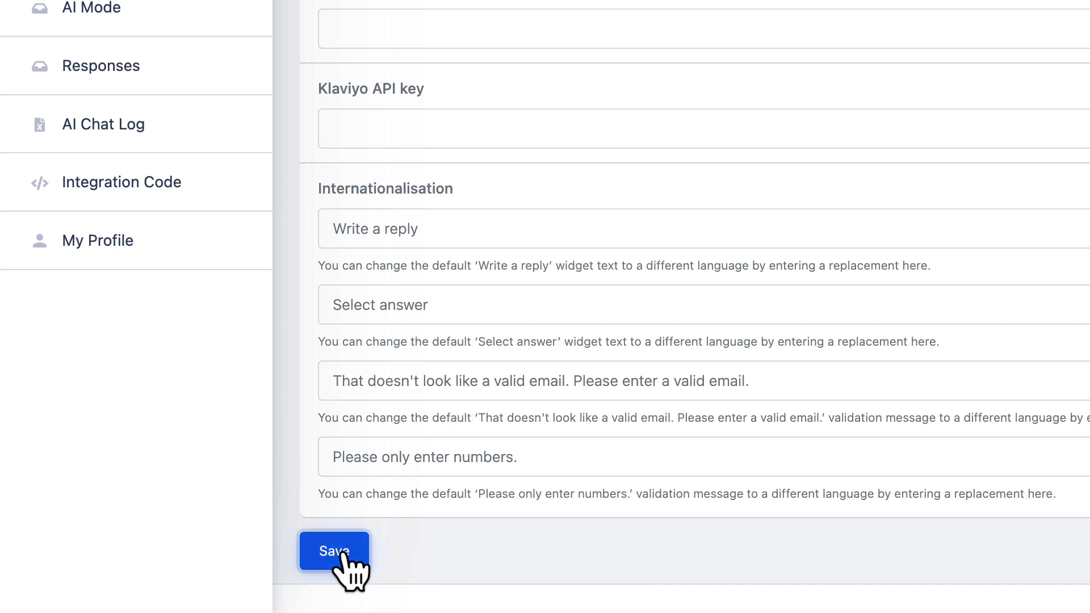
pyautogui.scroll(10, 341, 568)
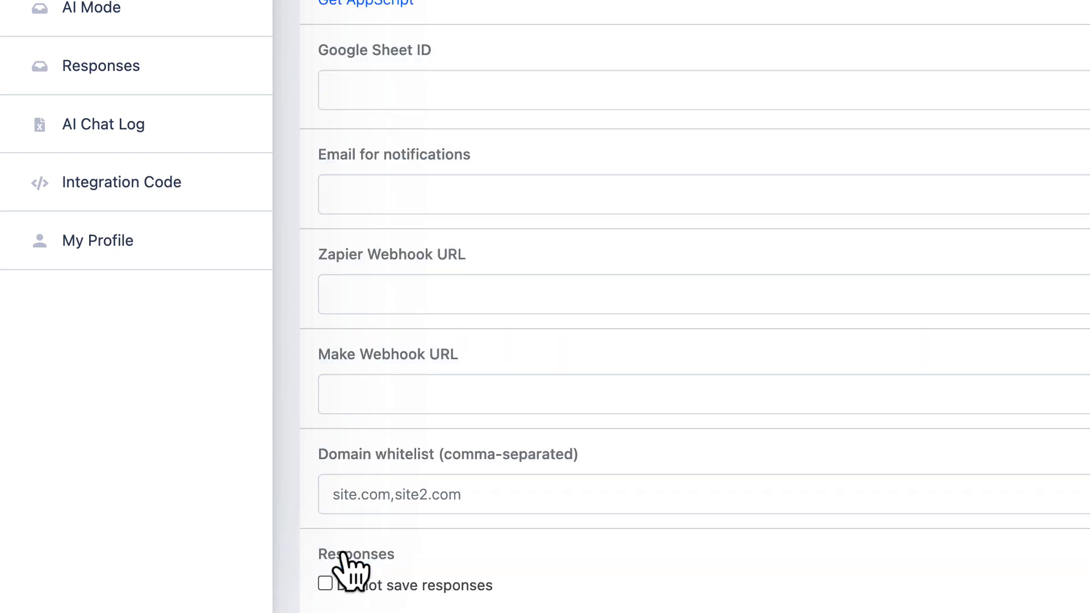
pyautogui.scroll(5, 90, 182)
# Step: Examine the bot's lead reports, AI Mode business name and context fields, collected responses and AI chat logs
pyautogui.click(69, 238)
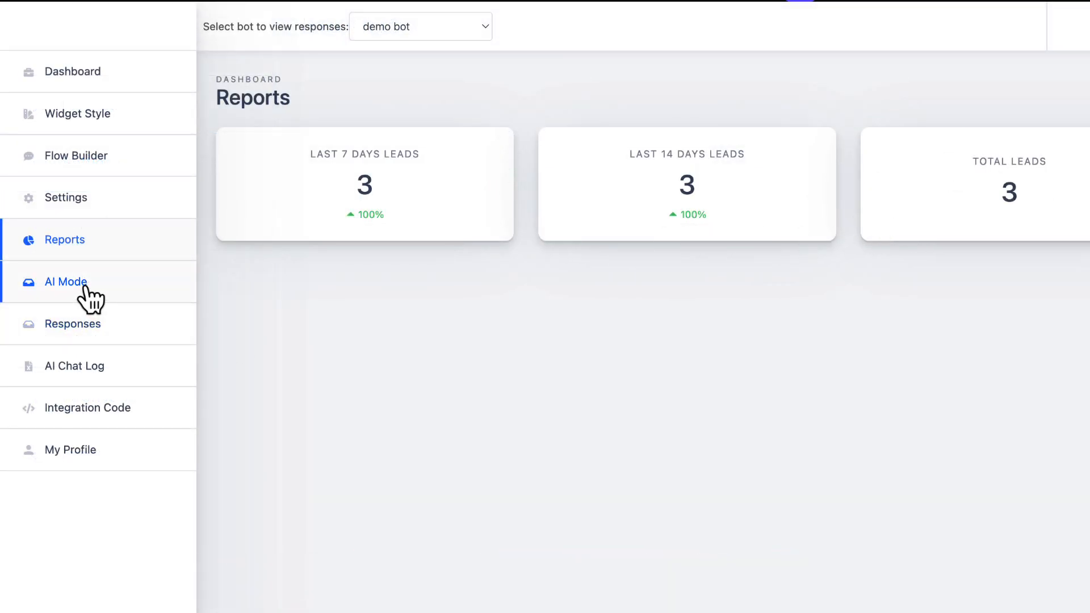
pyautogui.click(85, 291)
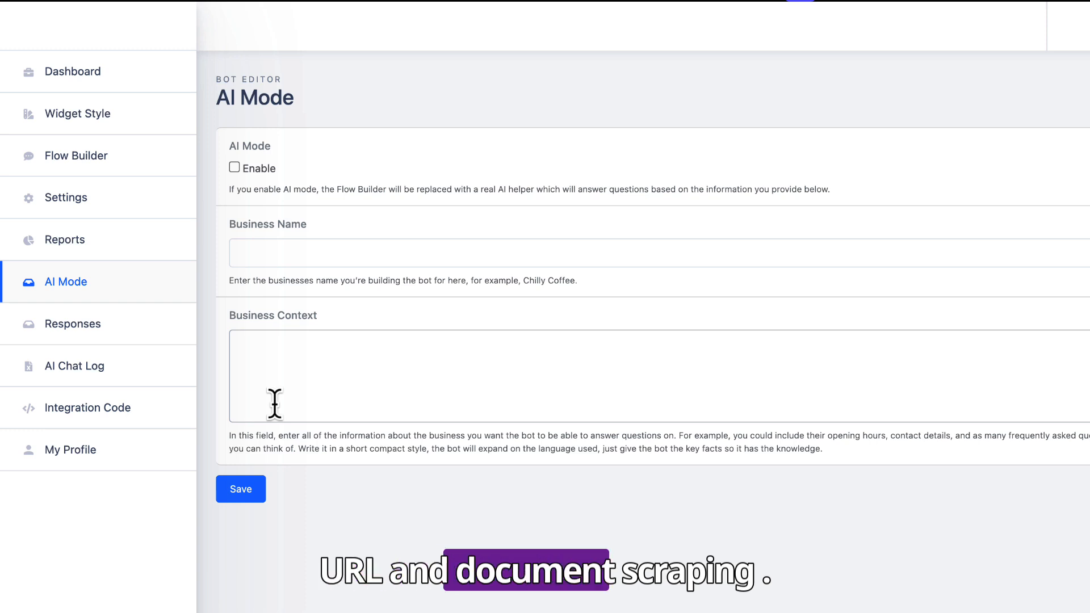
pyautogui.click(273, 253)
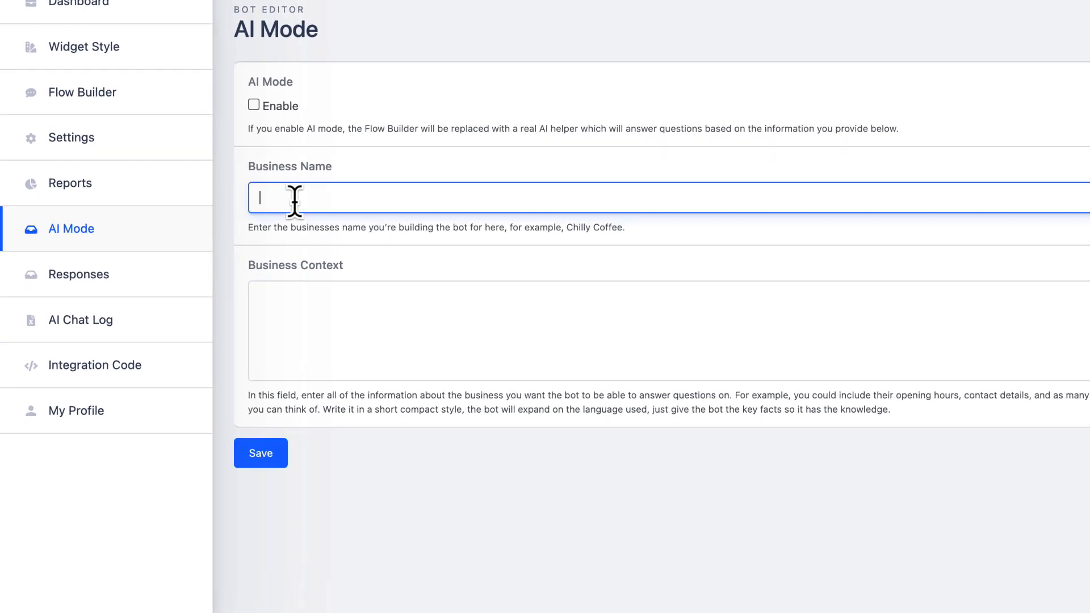
pyautogui.click(289, 311)
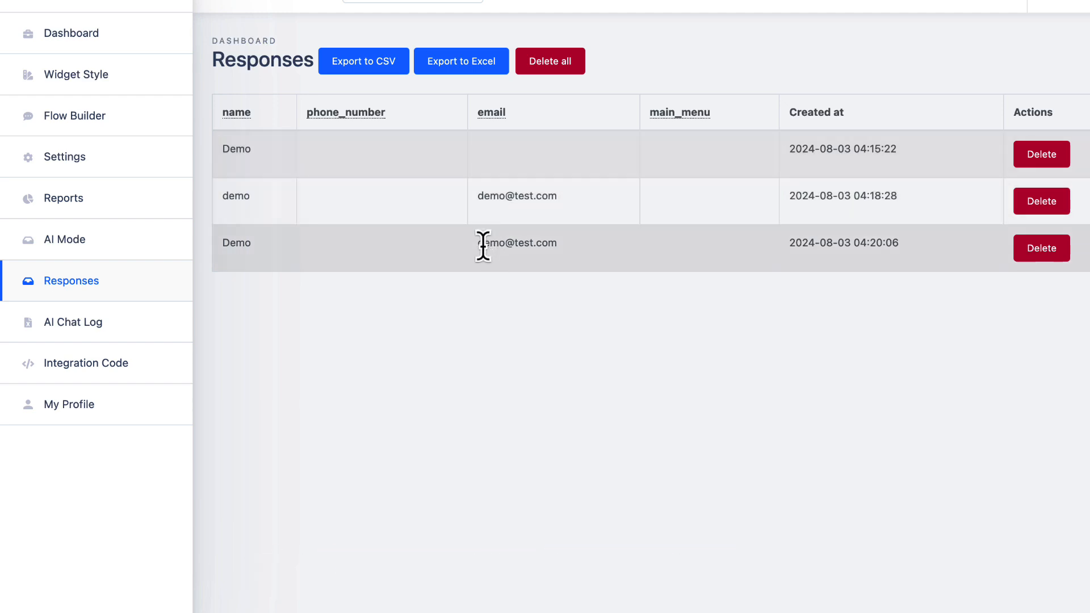
pyautogui.click(138, 332)
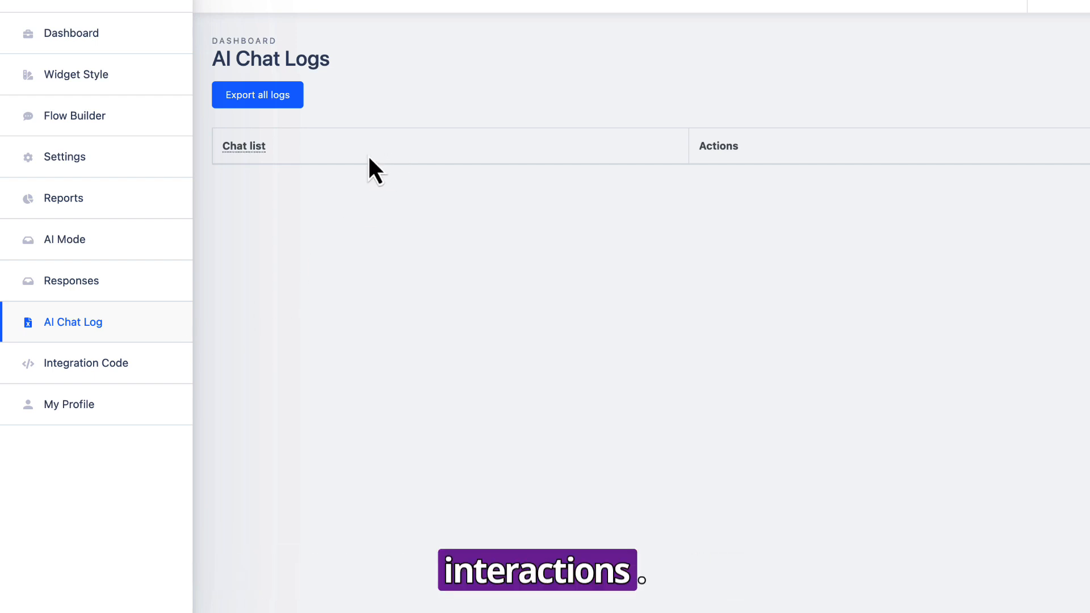
# Step: Examine the demo bot's universal, GoHighLevel and inline embeddable integration codes, including the chat_form div needed for inline placement
pyautogui.click(86, 362)
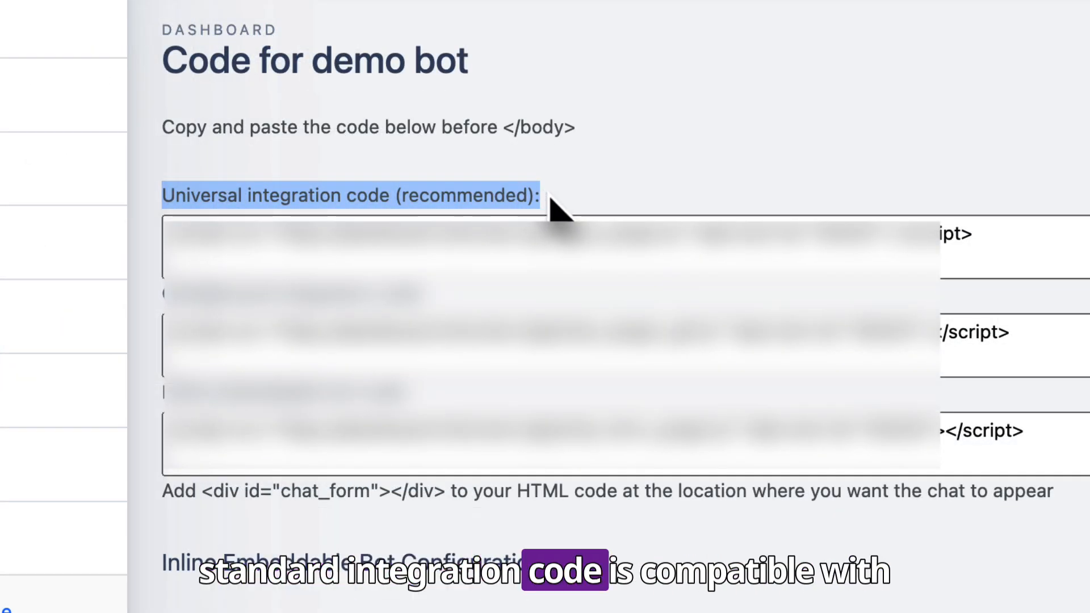
pyautogui.click(548, 194)
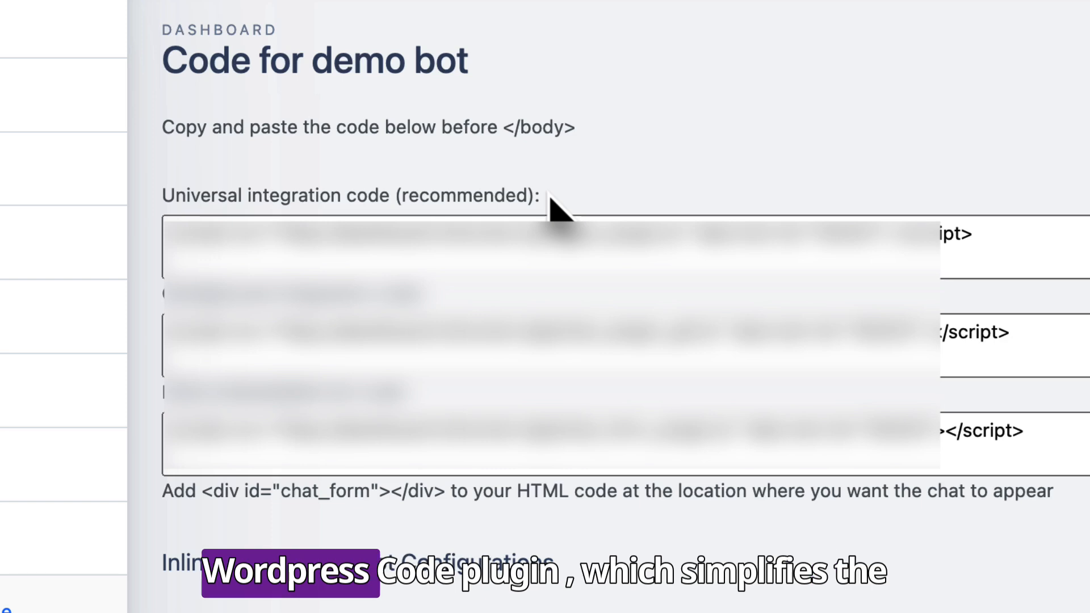
pyautogui.tripleClick(152, 309)
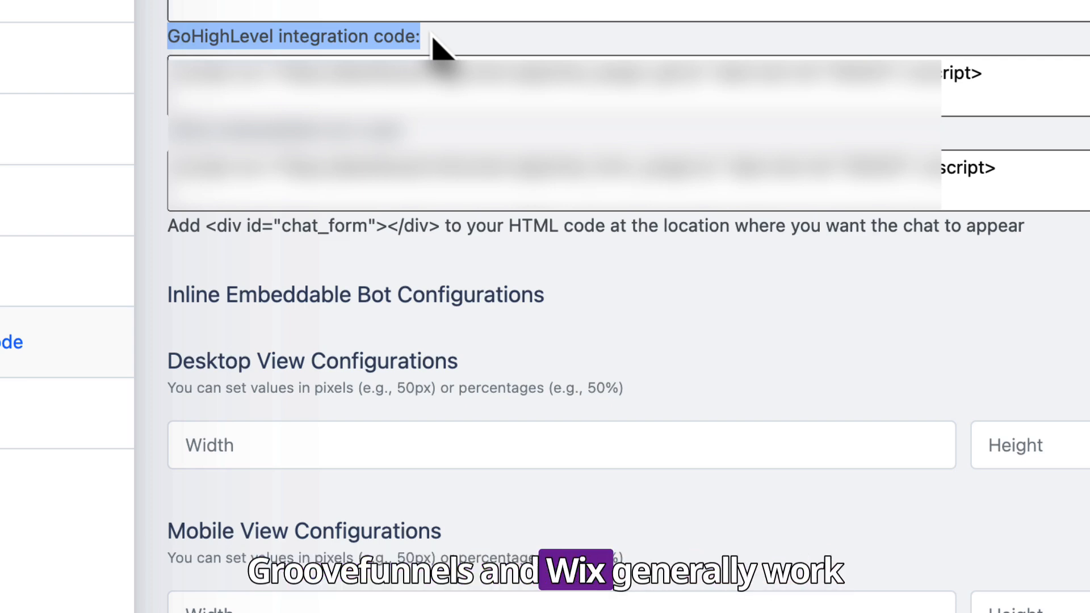
pyautogui.moveTo(404, 130); pyautogui.dragTo(266, 132)
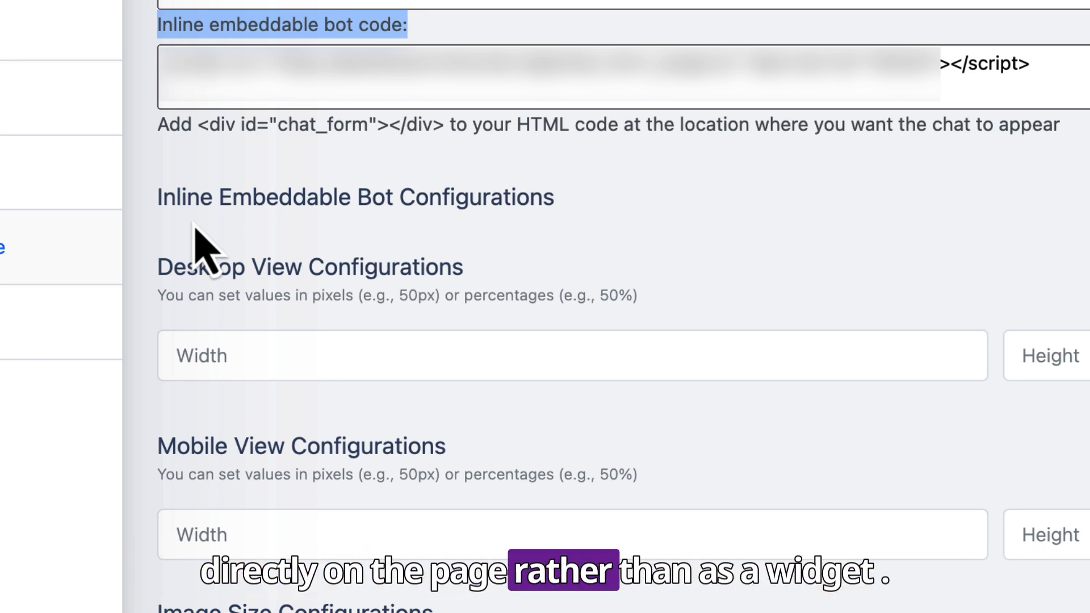
pyautogui.moveTo(198, 125); pyautogui.dragTo(445, 124)
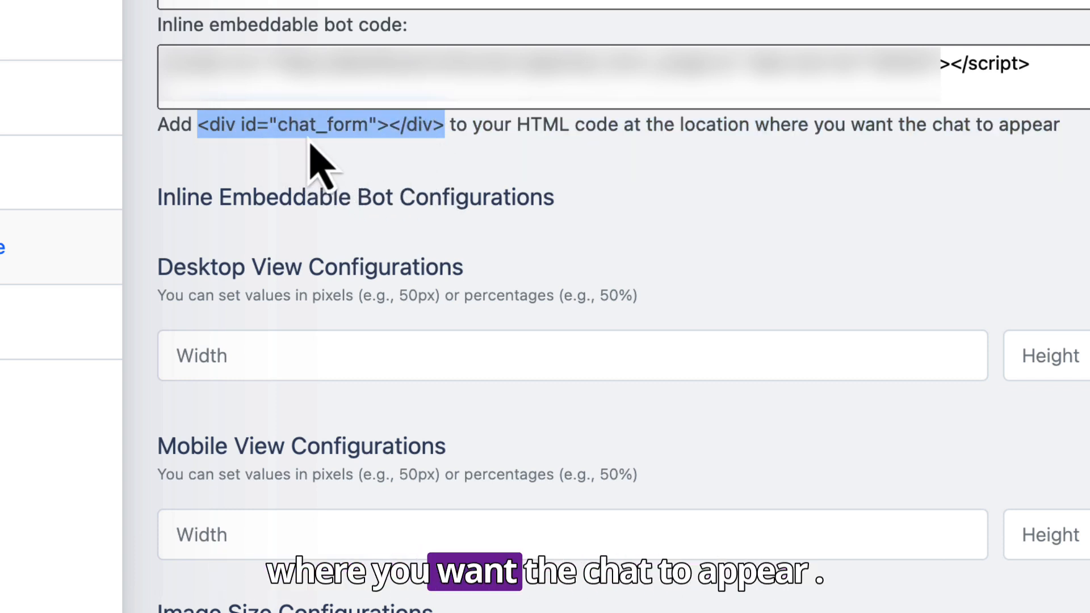
pyautogui.click(317, 157)
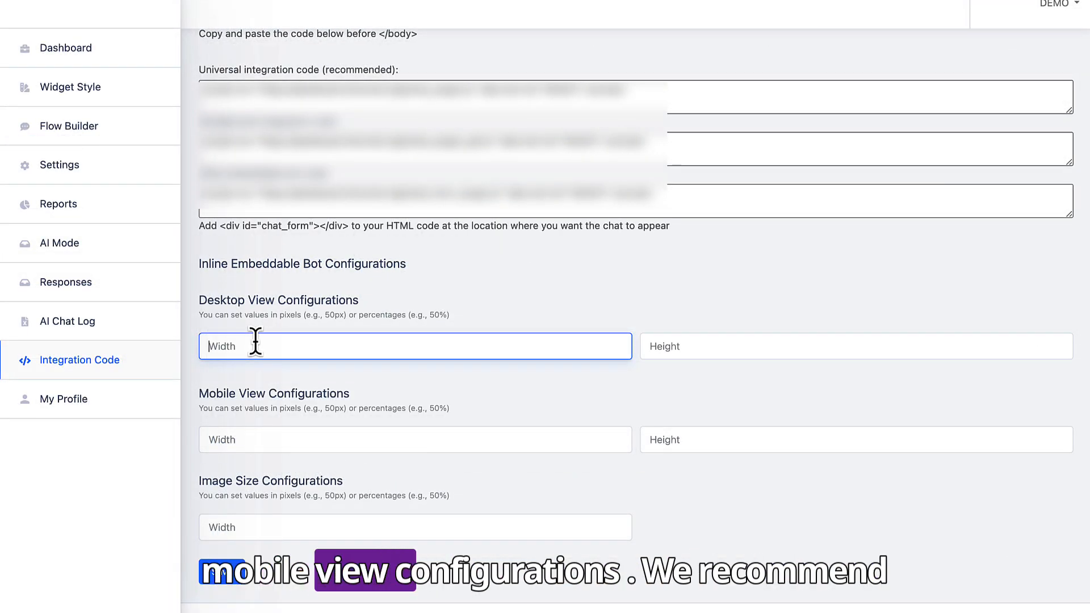
# Step: Set the inline embeddable bot's desktop view width and height to 100%, leave the mobile and image sizes blank, and save
pyautogui.write('100%')
pyautogui.click(680, 348)
pyautogui.write('100%')
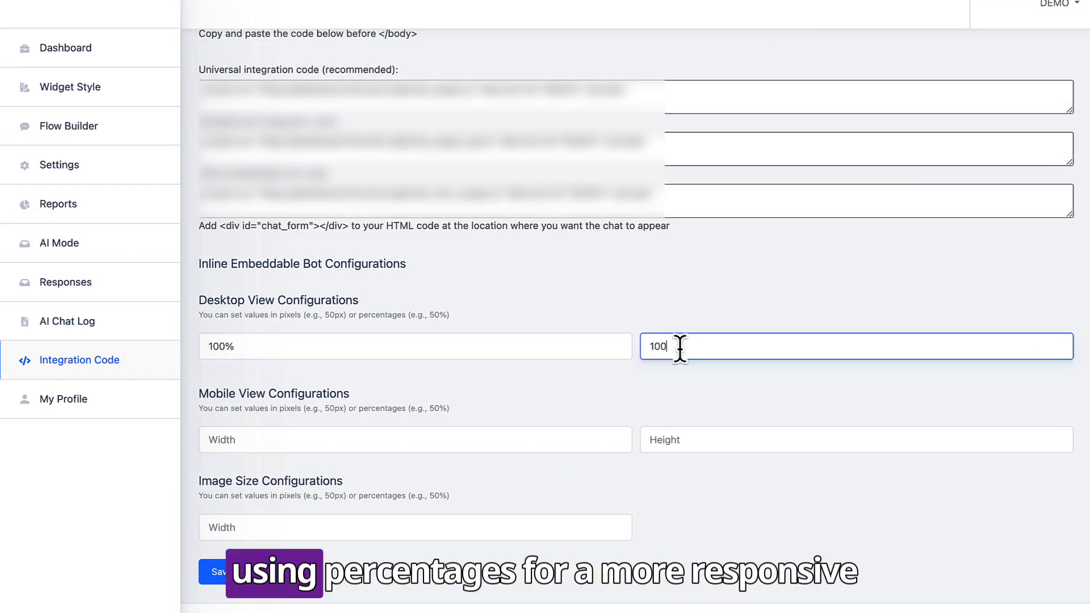
pyautogui.click(224, 441)
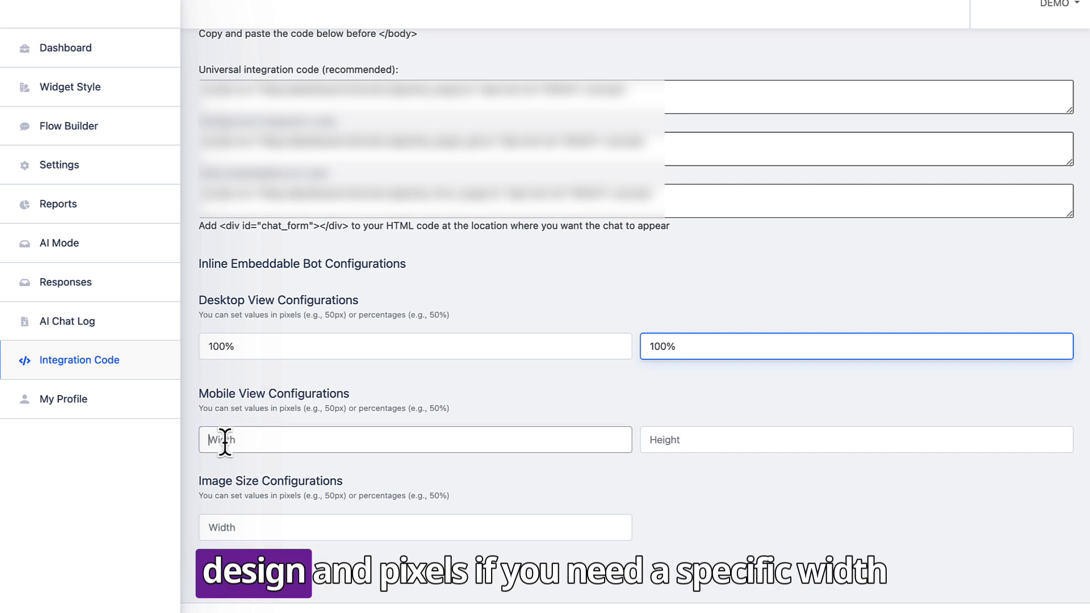
pyautogui.click(683, 441)
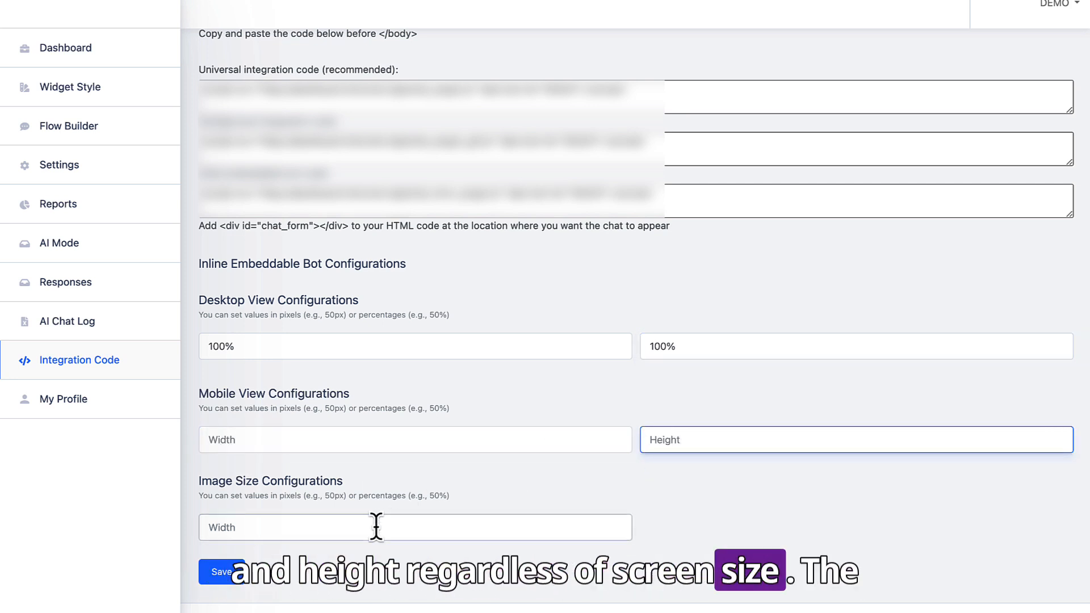
pyautogui.click(341, 533)
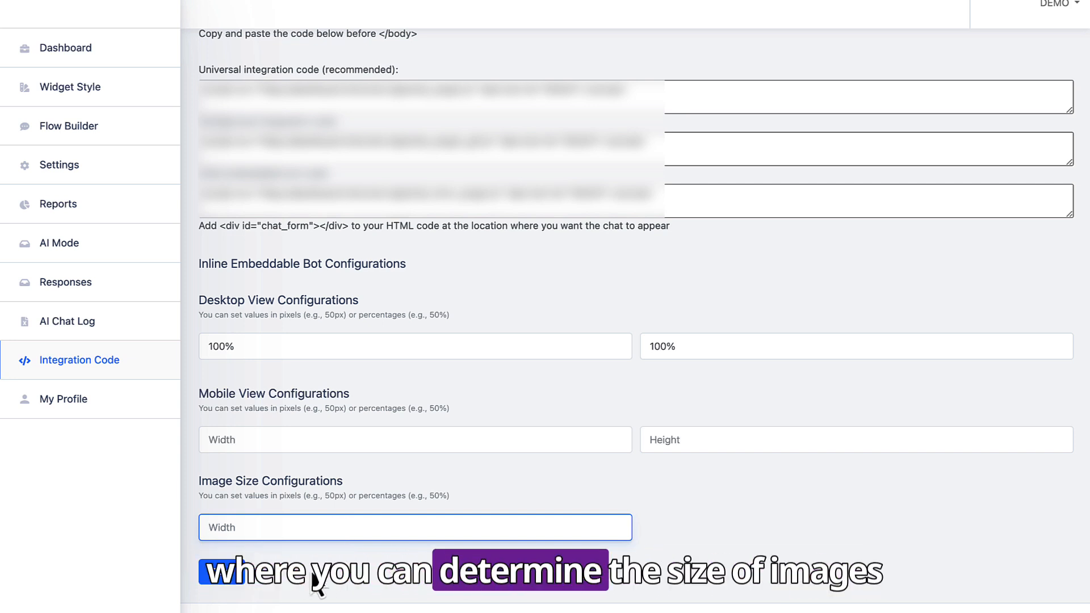
pyautogui.click(214, 584)
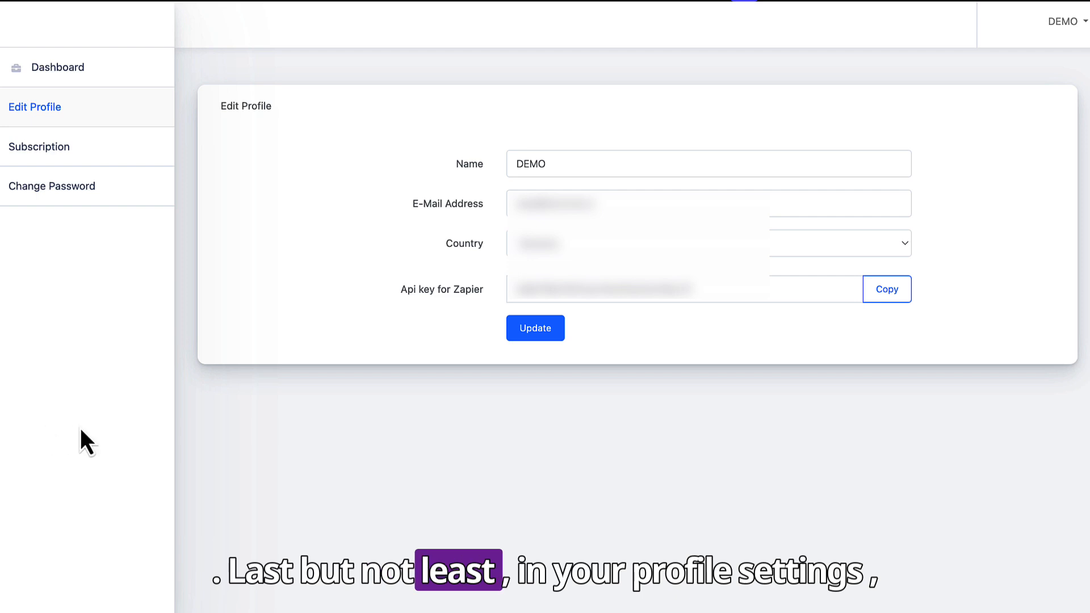